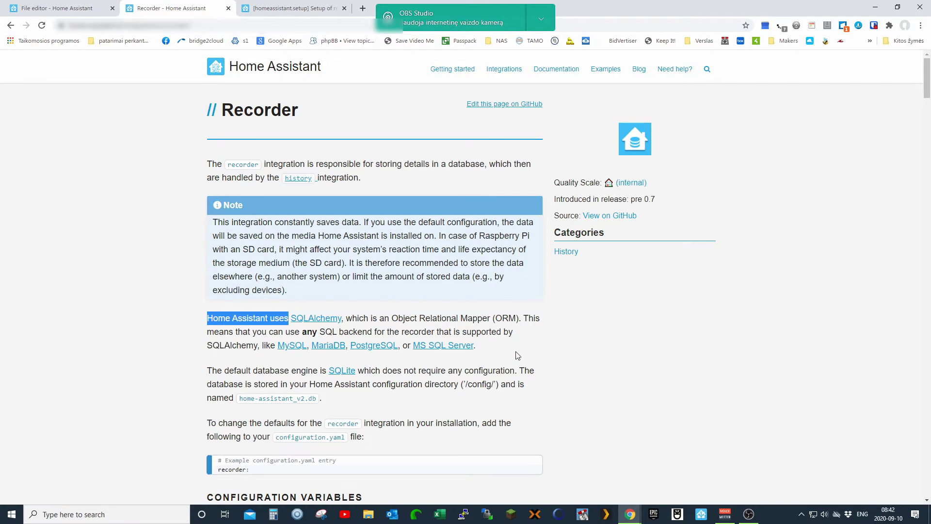
- Skim the Recorder documentation, glance at the File editor log, then return to the Recorder docs
{"action": "scroll", "coordinate": [516, 354], "scroll_direction": "down", "scroll_amount": 3}
{"action": "scroll", "coordinate": [497, 377], "scroll_direction": "up", "scroll_amount": 3}
{"action": "left_click", "coordinate": [97, 10]}
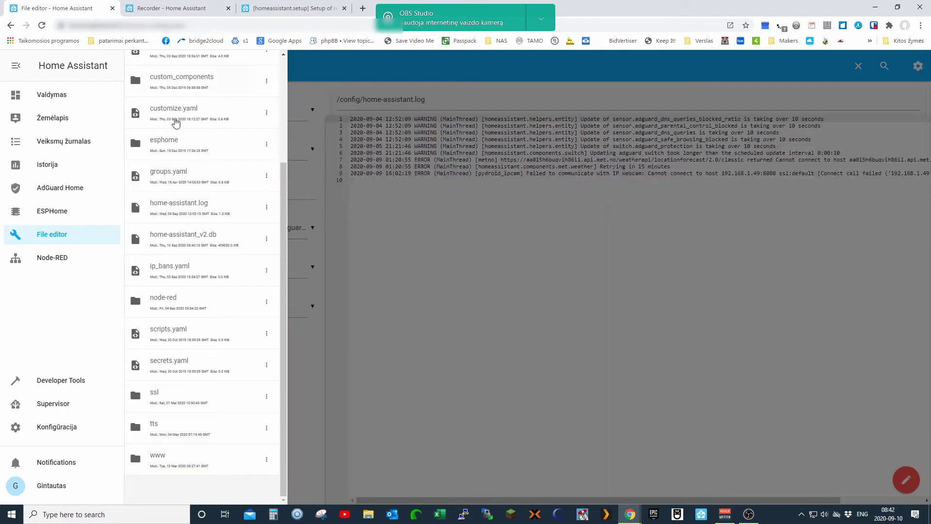
{"action": "left_click", "coordinate": [176, 11]}
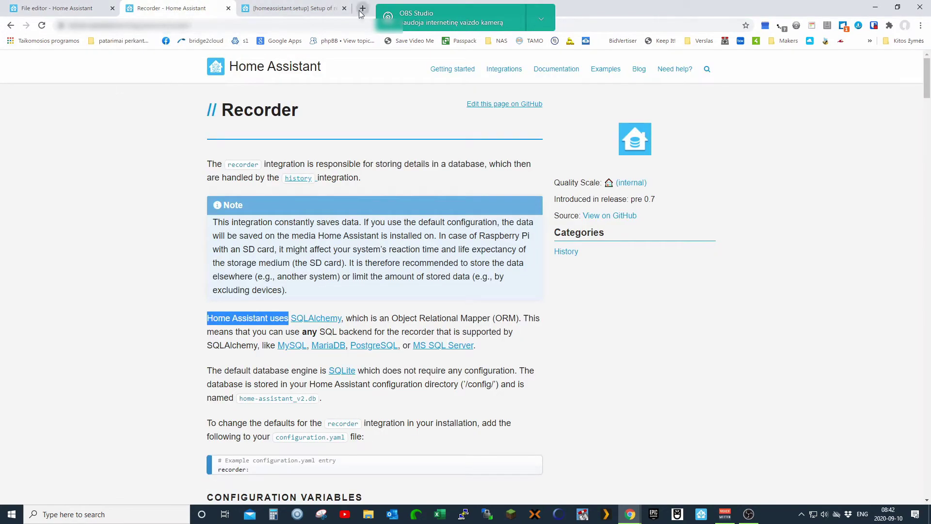
- In the slow recorder setup forum thread, pick out the recorder setup warning line in the posted log
{"action": "left_click", "coordinate": [298, 11]}
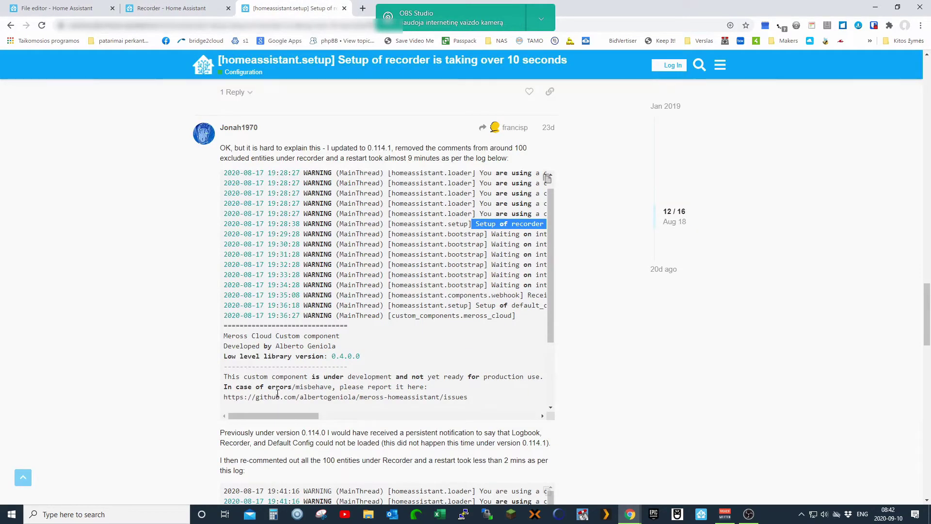
{"action": "left_click_drag", "start_coordinate": [276, 414], "coordinate": [303, 413]}
{"action": "left_click_drag", "start_coordinate": [275, 225], "coordinate": [505, 227]}
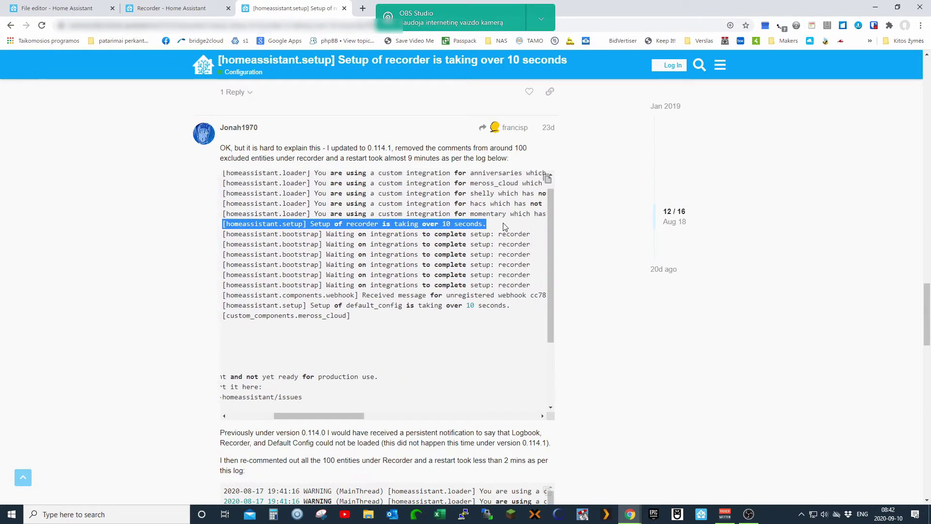
{"action": "mouse_move", "coordinate": [327, 416]}
{"action": "left_mouse_down"}
{"action": "mouse_move", "coordinate": [298, 415]}
{"action": "mouse_move", "coordinate": [310, 415]}
{"action": "left_mouse_up"}
{"action": "left_click", "coordinate": [314, 226]}
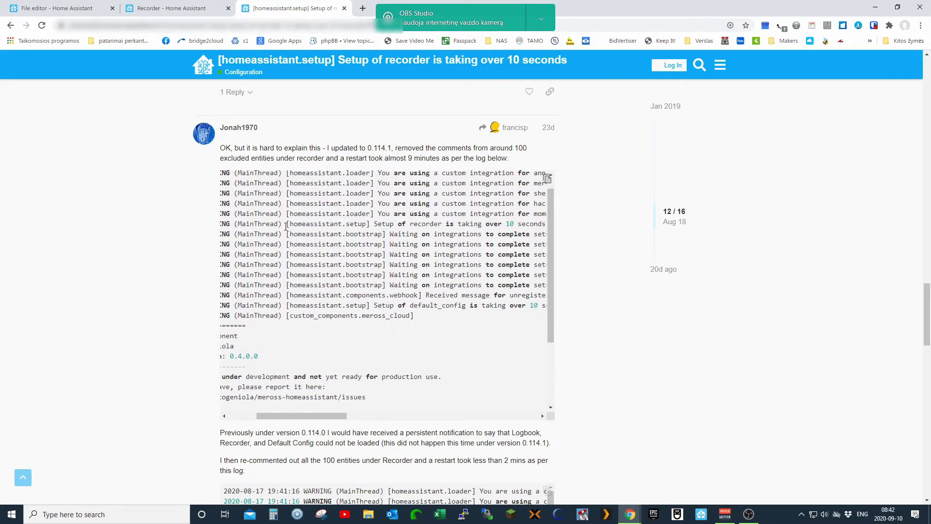
{"action": "left_click_drag", "start_coordinate": [286, 224], "coordinate": [533, 225]}
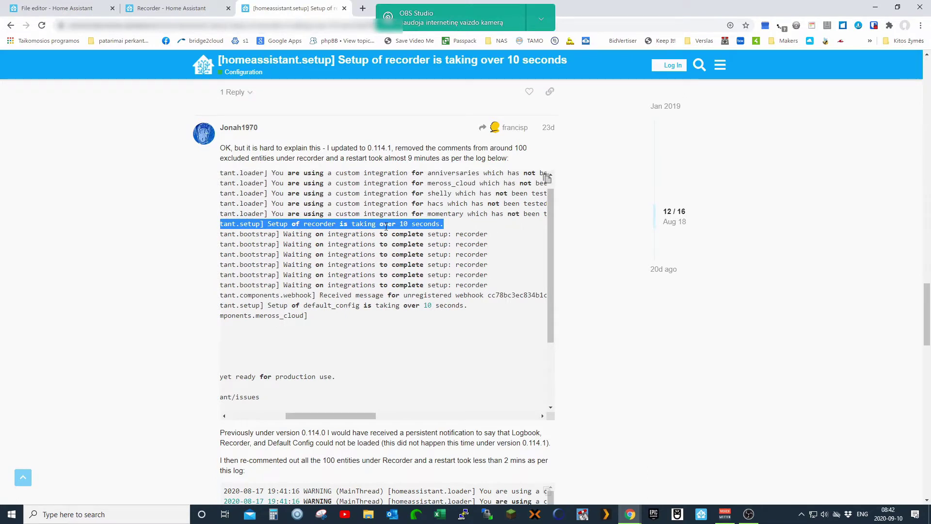
{"action": "left_click", "coordinate": [446, 229]}
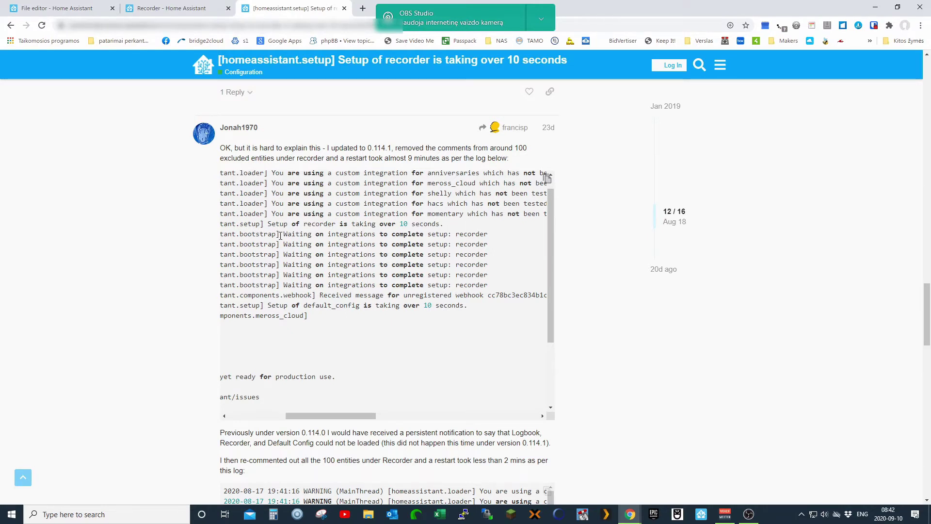
- Highlight the waiting-on-integrations message, then go back to the Home Assistant log file
{"action": "left_click_drag", "start_coordinate": [280, 236], "coordinate": [414, 235]}
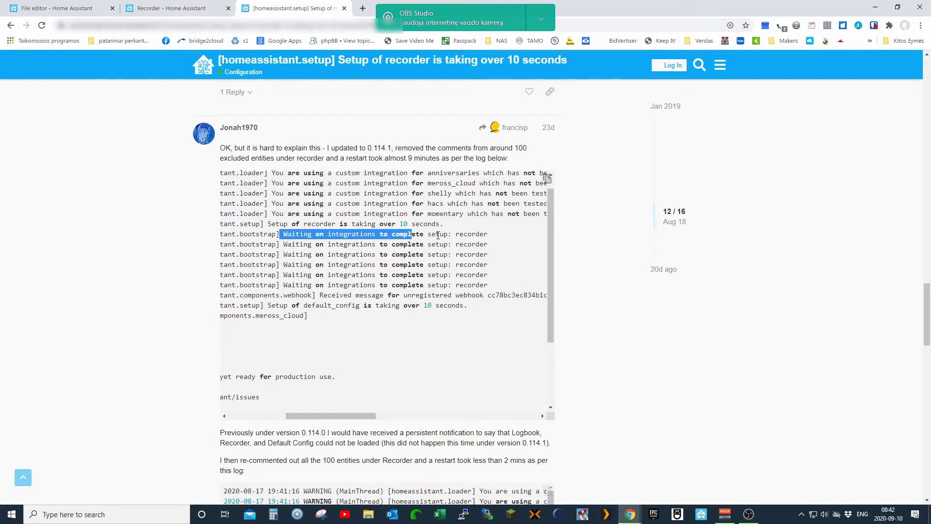
{"action": "left_click", "coordinate": [294, 252]}
{"action": "left_click_drag", "start_coordinate": [287, 235], "coordinate": [486, 241]}
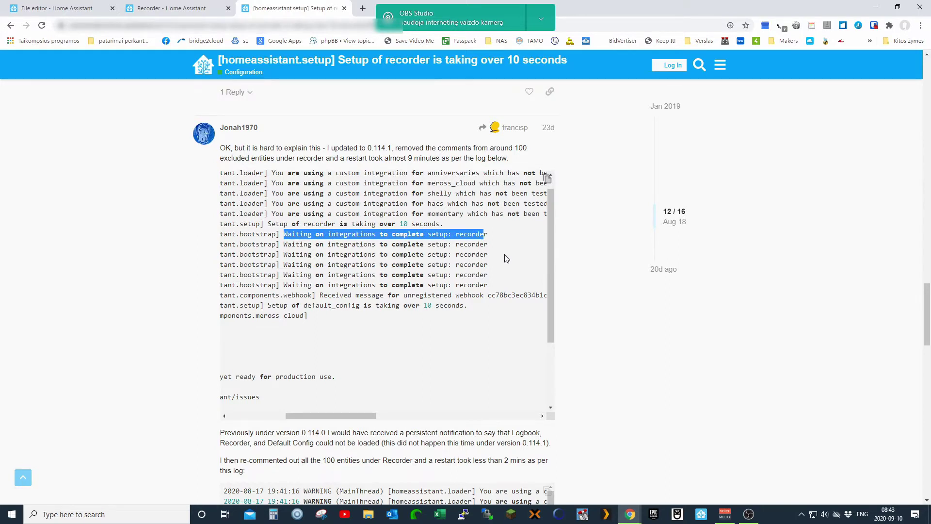
{"action": "left_click_drag", "start_coordinate": [549, 264], "coordinate": [568, 304]}
{"action": "left_click", "coordinate": [150, 16]}
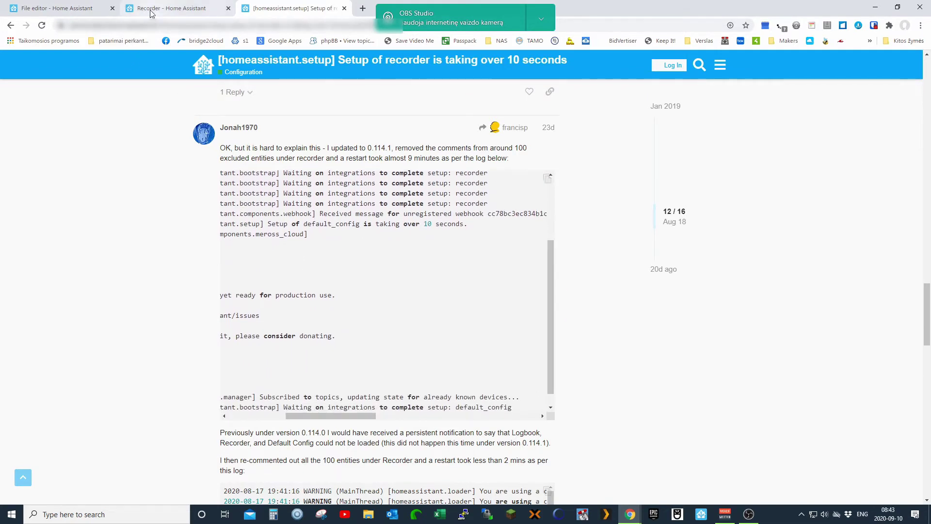
{"action": "left_click", "coordinate": [89, 12]}
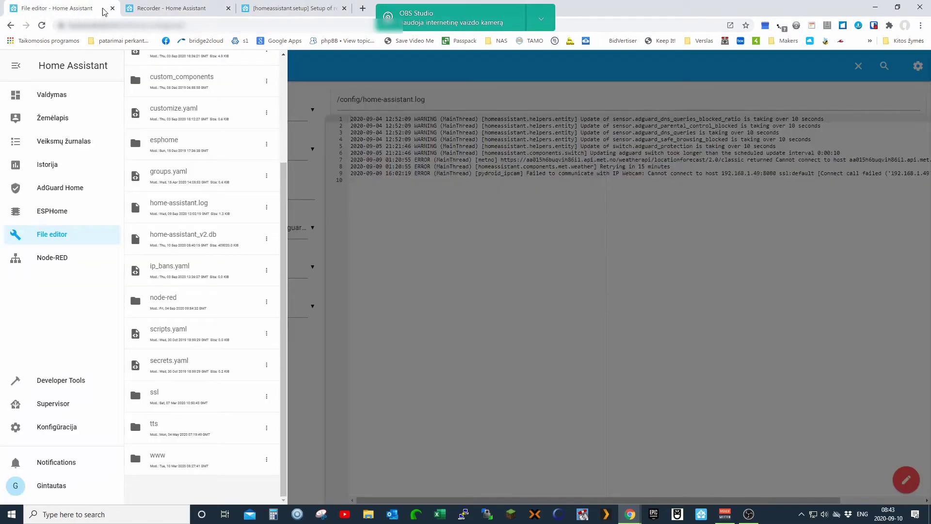
- Flip through the Recorder docs, forum thread and log file, then open the Konfigūracija page
{"action": "left_click", "coordinate": [165, 9]}
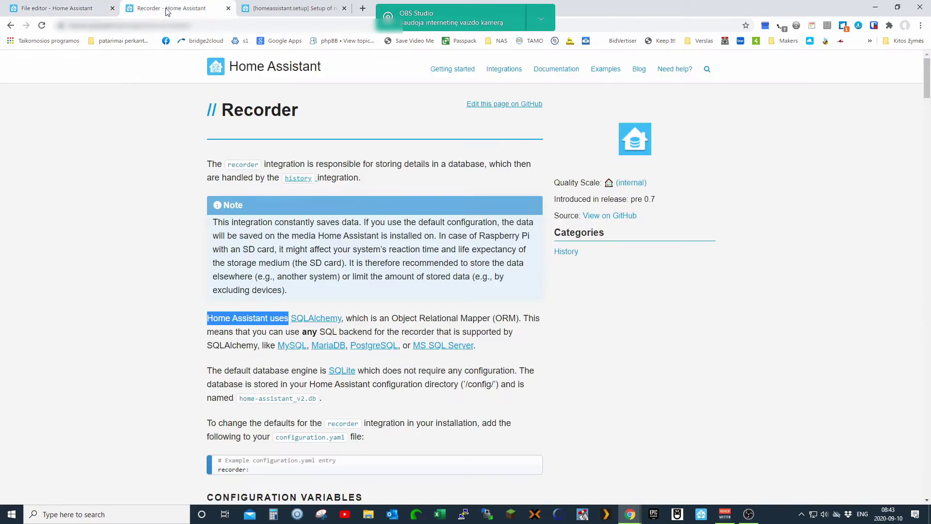
{"action": "left_click", "coordinate": [254, 10]}
{"action": "left_click", "coordinate": [217, 15]}
{"action": "left_click", "coordinate": [73, 14]}
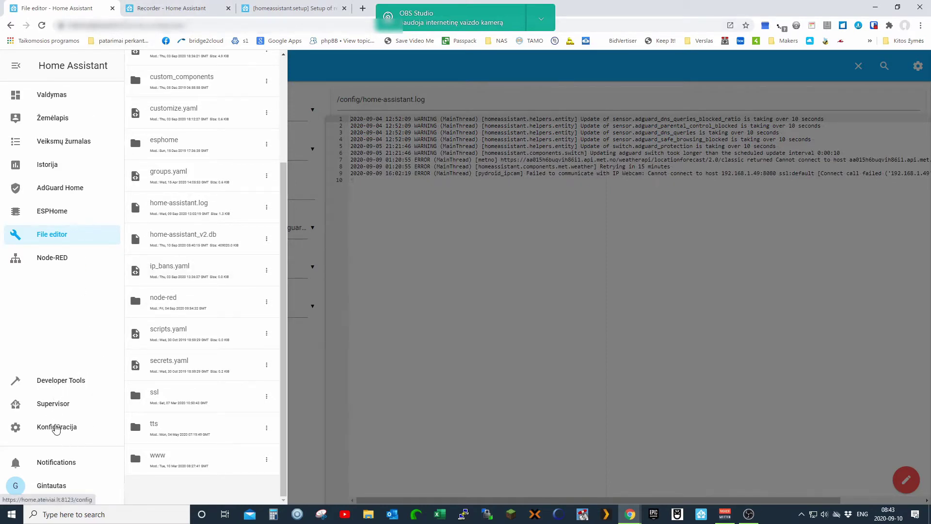
{"action": "left_click", "coordinate": [56, 428]}
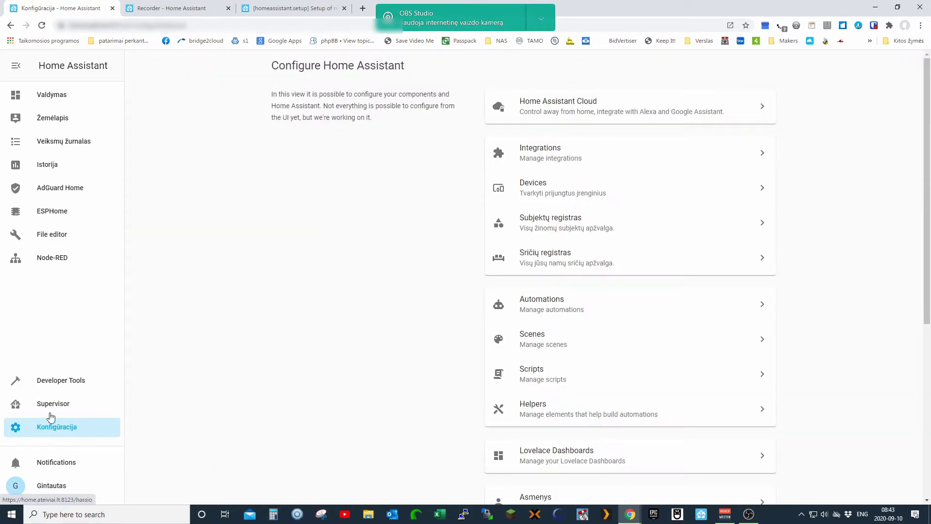
- Create a full snapshot without password protection, then return to the Supervisor Dashboard
{"action": "left_click", "coordinate": [53, 411]}
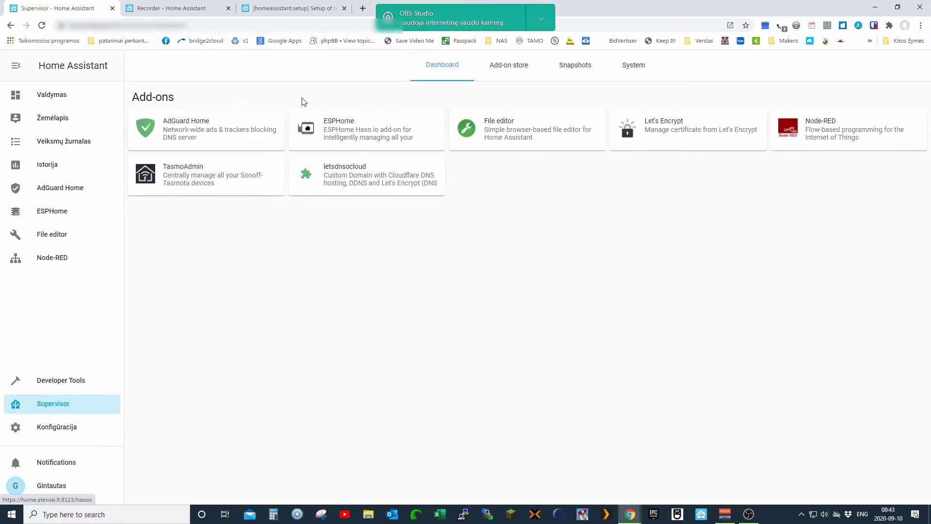
{"action": "left_click", "coordinate": [572, 71]}
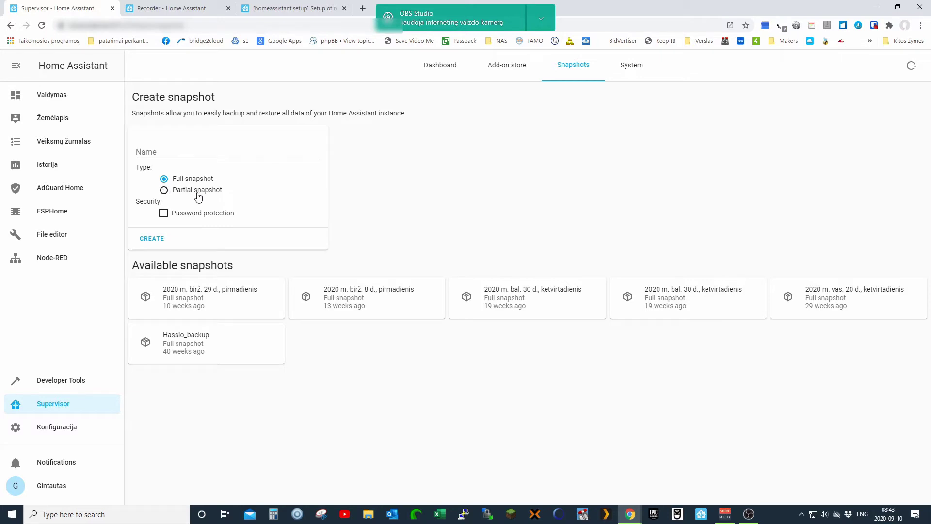
{"action": "left_click", "coordinate": [164, 213]}
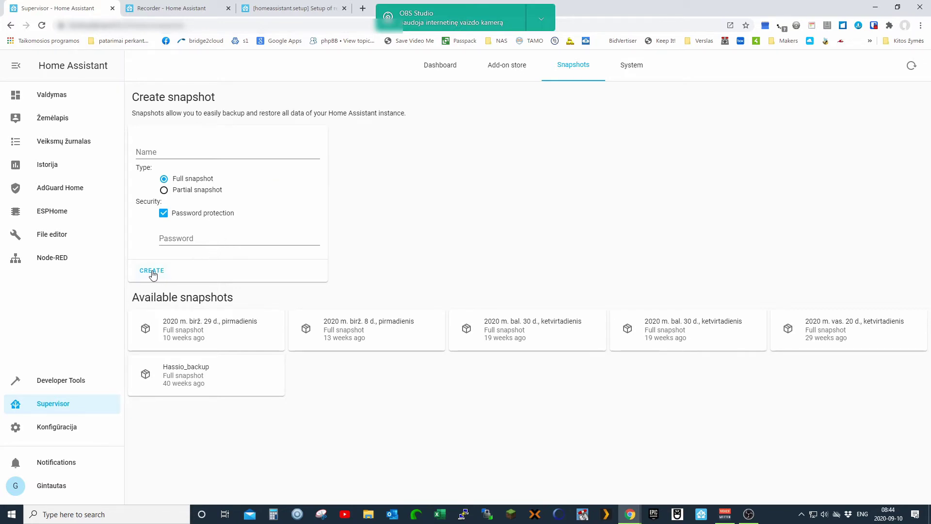
{"action": "left_click", "coordinate": [154, 275]}
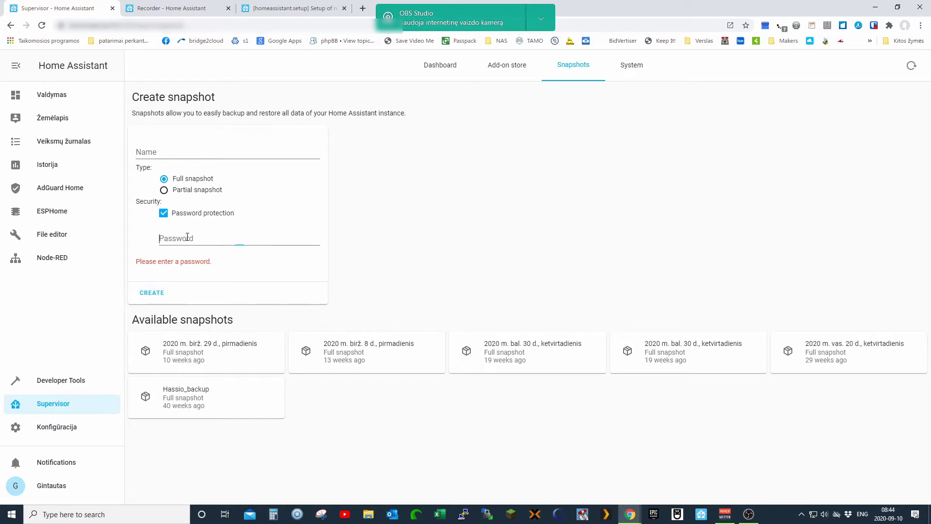
{"action": "left_click", "coordinate": [164, 213]}
{"action": "left_click", "coordinate": [144, 269]}
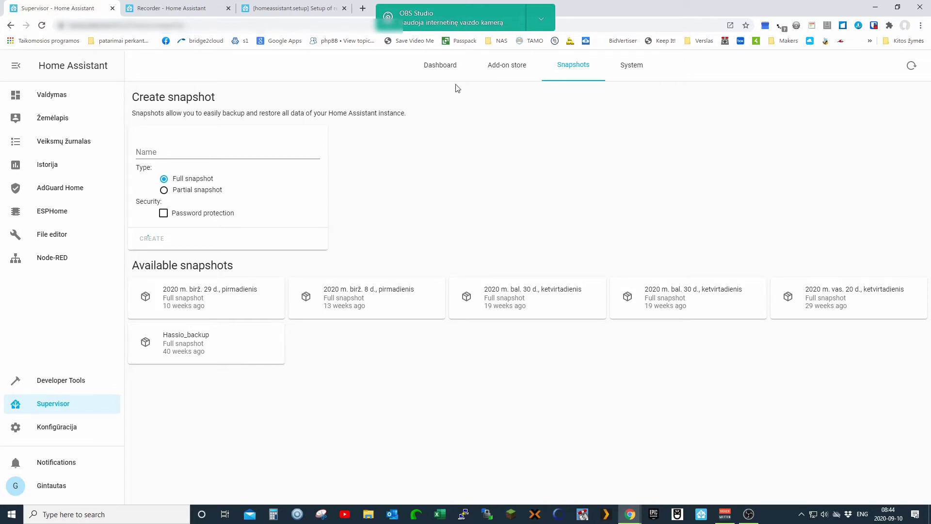
{"action": "left_click", "coordinate": [441, 73]}
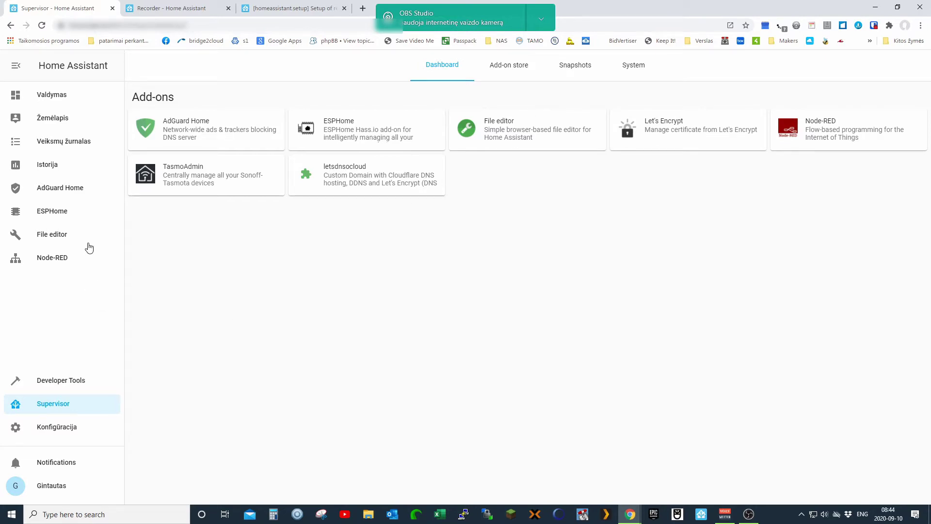
{"action": "left_click", "coordinate": [57, 243]}
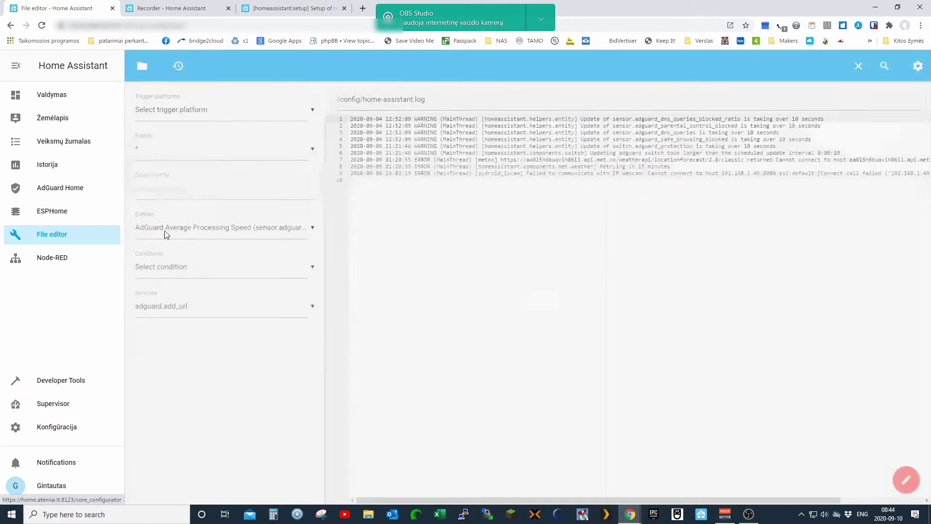
{"action": "left_click", "coordinate": [142, 66]}
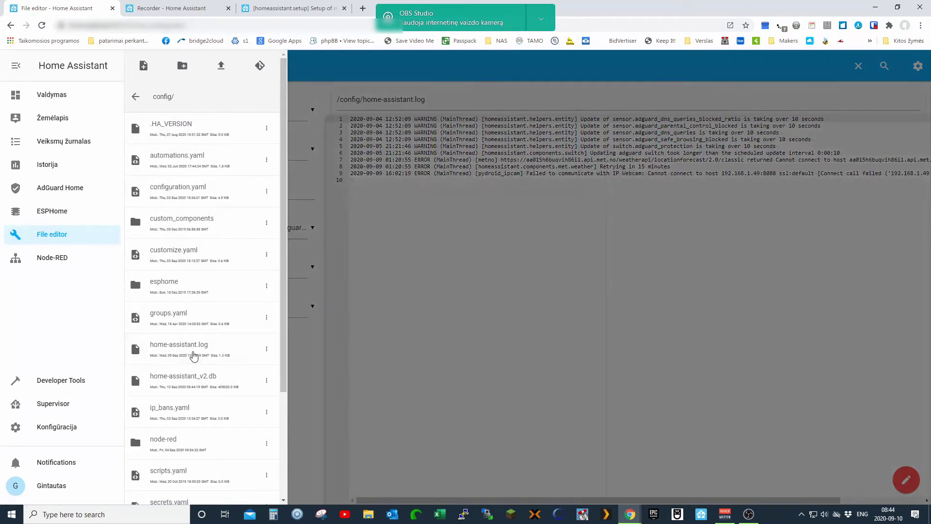
{"action": "scroll", "coordinate": [195, 355], "scroll_direction": "down", "scroll_amount": 3}
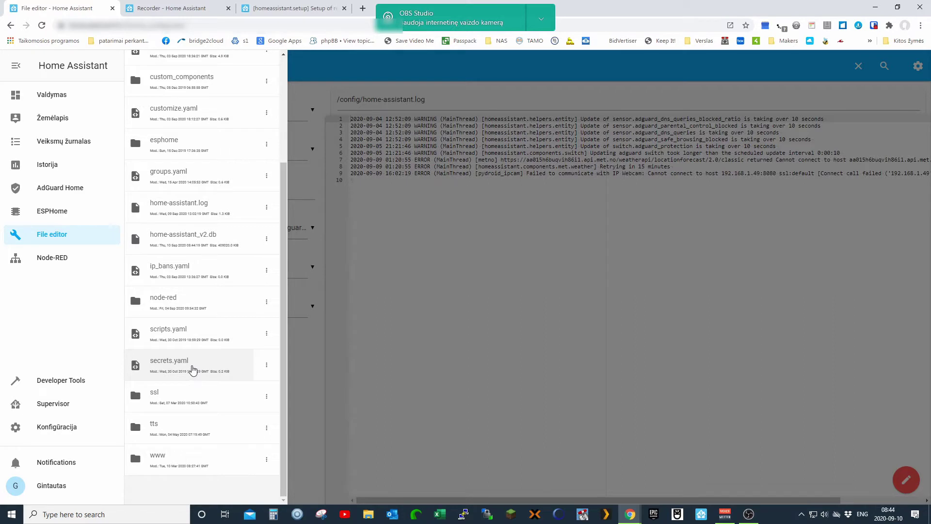
{"action": "left_click_drag", "start_coordinate": [285, 345], "coordinate": [297, 284]}
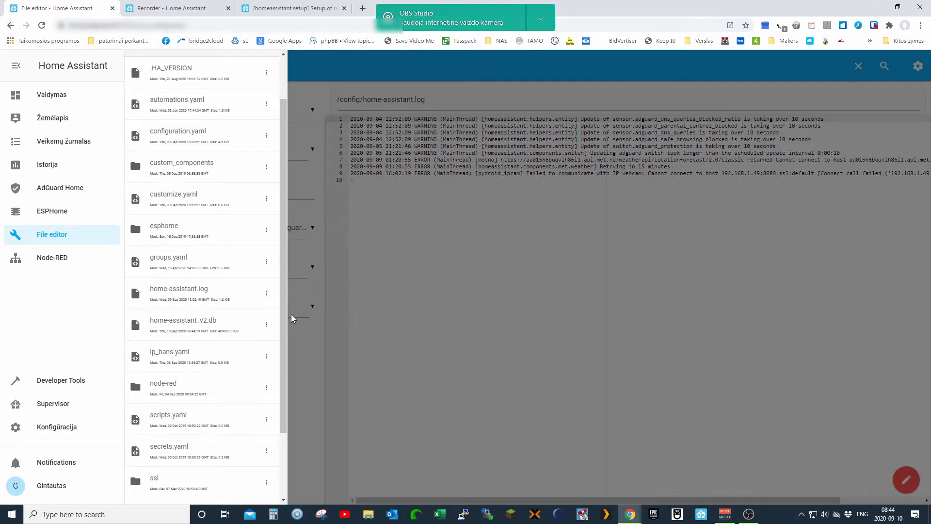
{"action": "left_click_drag", "start_coordinate": [293, 319], "coordinate": [284, 304]}
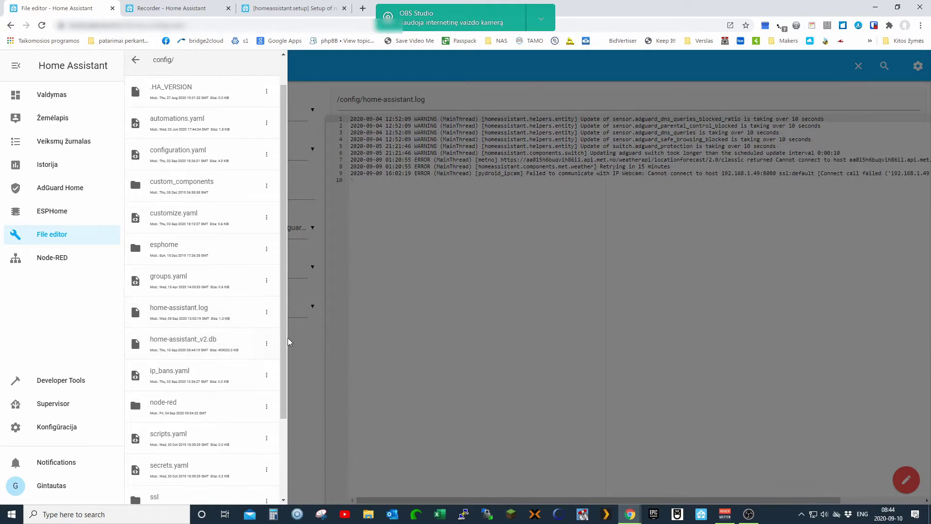
{"action": "left_click_drag", "start_coordinate": [284, 342], "coordinate": [291, 430]}
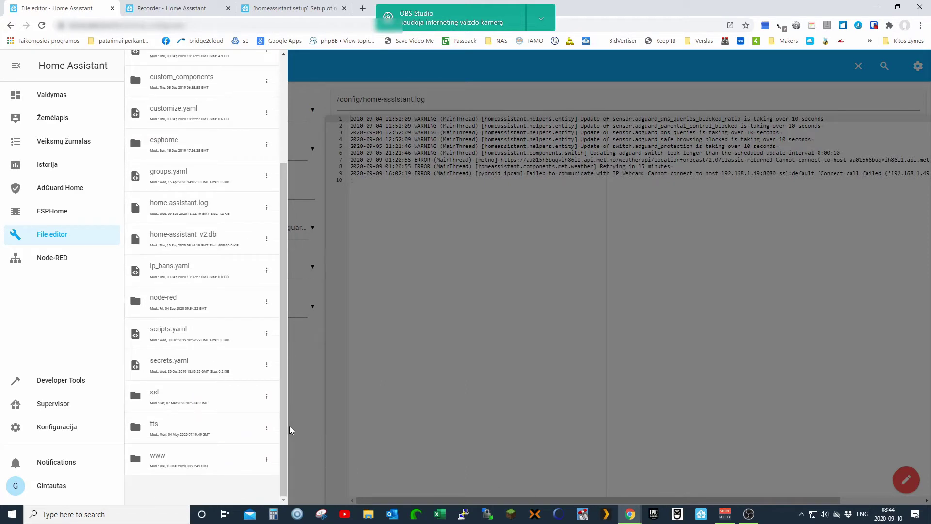
{"action": "left_click_drag", "start_coordinate": [283, 386], "coordinate": [284, 272]}
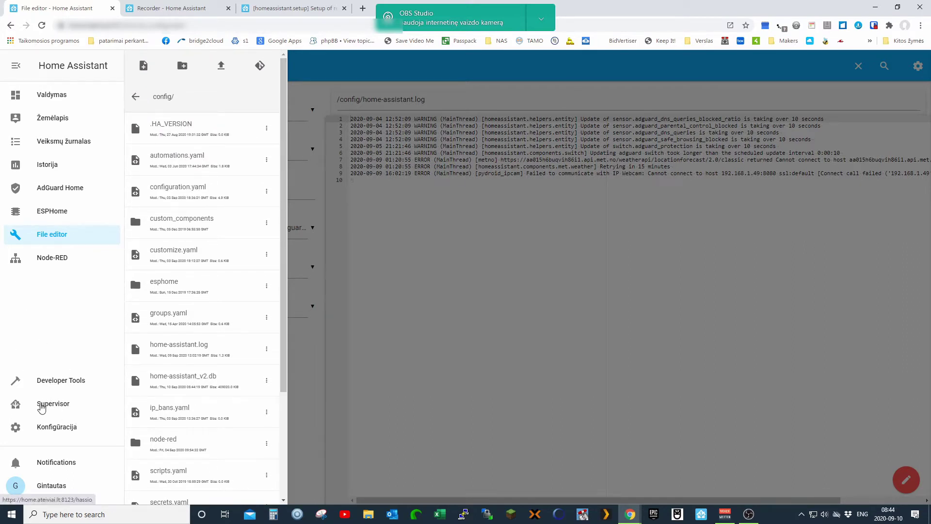
{"action": "left_click", "coordinate": [39, 409]}
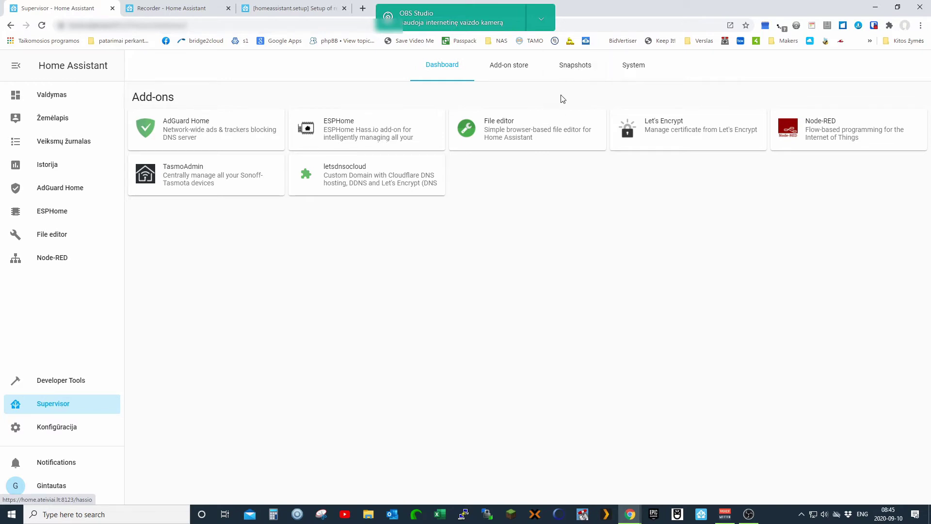
- Search the Supervisor Add-on store for 'mar' and open the MariaDB 2.2.1 add-on page
{"action": "left_click", "coordinate": [571, 71]}
{"action": "left_click", "coordinate": [510, 77]}
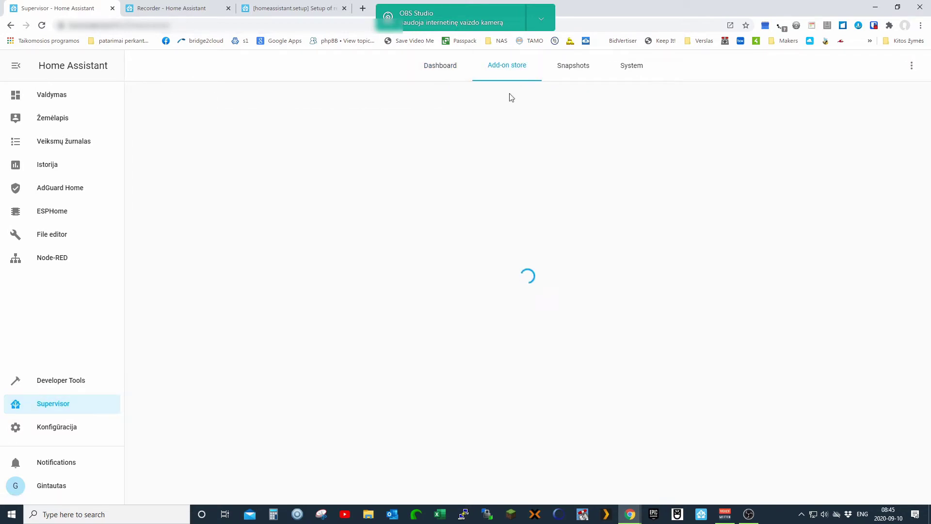
{"action": "left_click", "coordinate": [94, 410]}
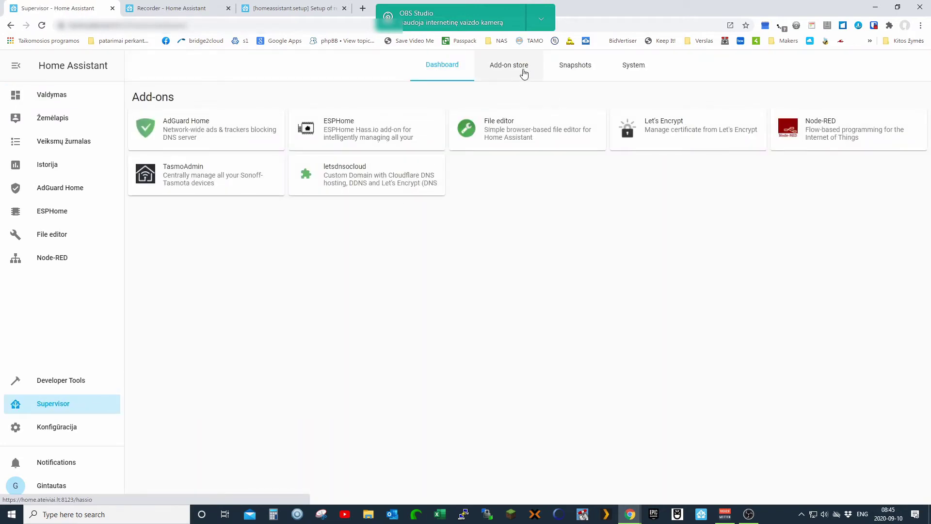
{"action": "left_click", "coordinate": [522, 71]}
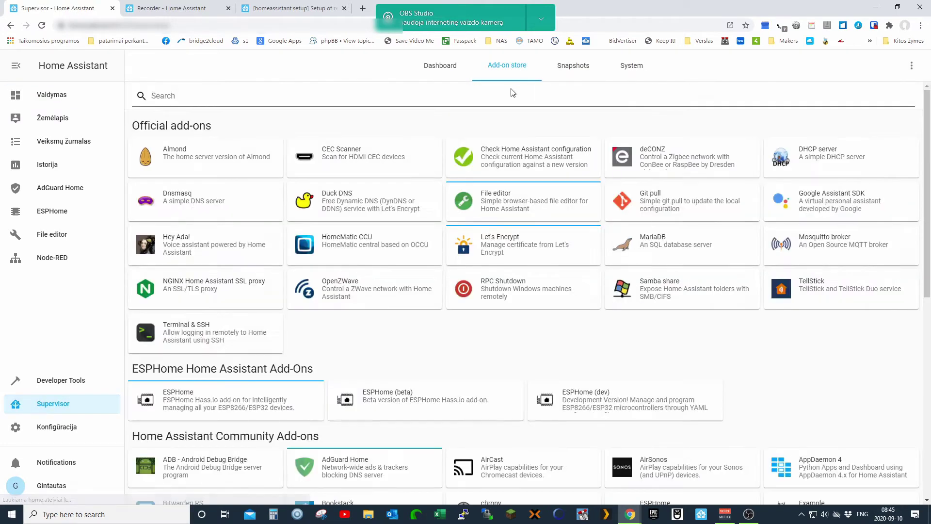
{"action": "left_click", "coordinate": [198, 96]}
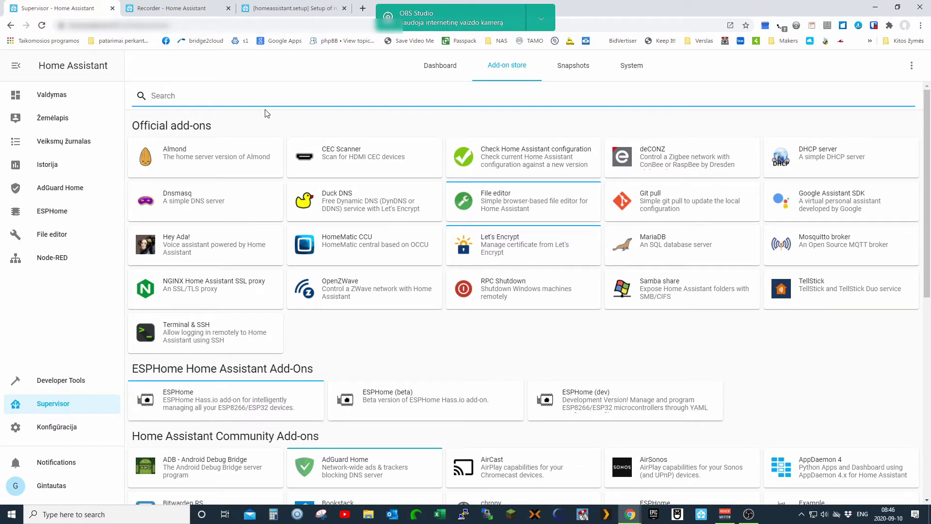
{"action": "type", "text": "maria"}
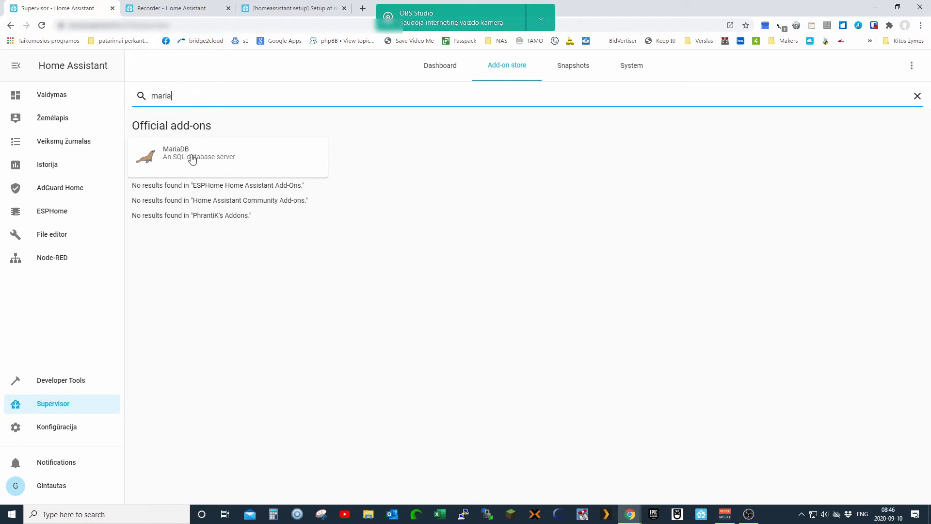
{"action": "left_click", "coordinate": [173, 157]}
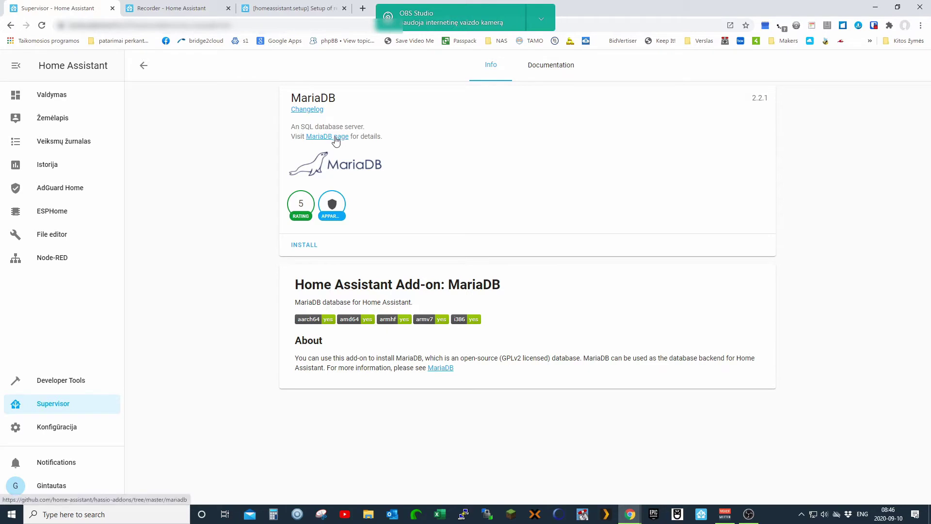
- Install the MariaDB add-on and read through its installation and usage documentation
{"action": "left_click", "coordinate": [301, 247]}
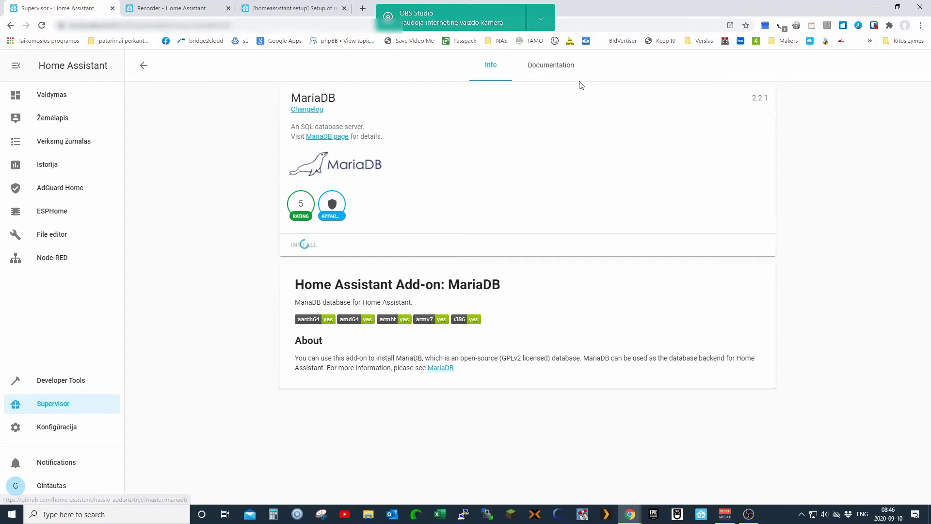
{"action": "left_click", "coordinate": [549, 71]}
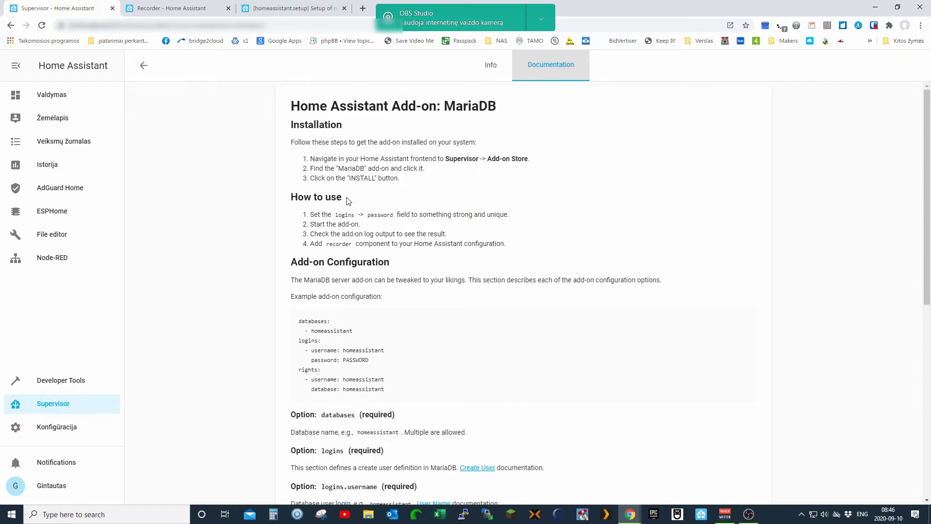
{"action": "left_click_drag", "start_coordinate": [292, 108], "coordinate": [502, 359]}
{"action": "left_click", "coordinate": [435, 250]}
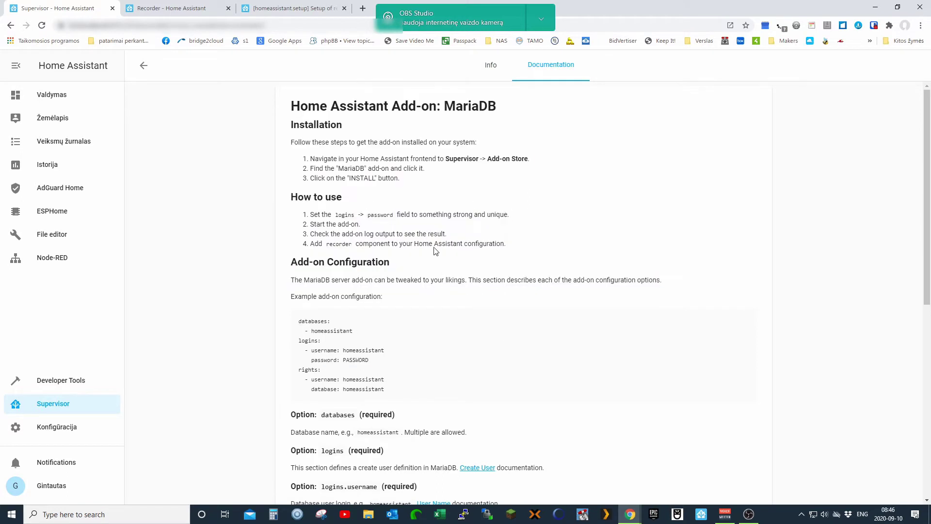
{"action": "left_click_drag", "start_coordinate": [292, 146], "coordinate": [455, 229]}
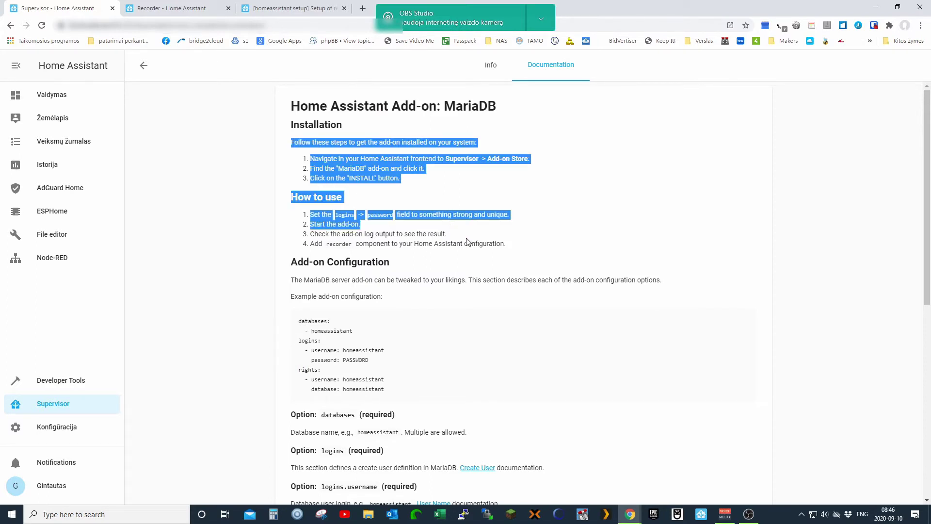
{"action": "left_click", "coordinate": [468, 242]}
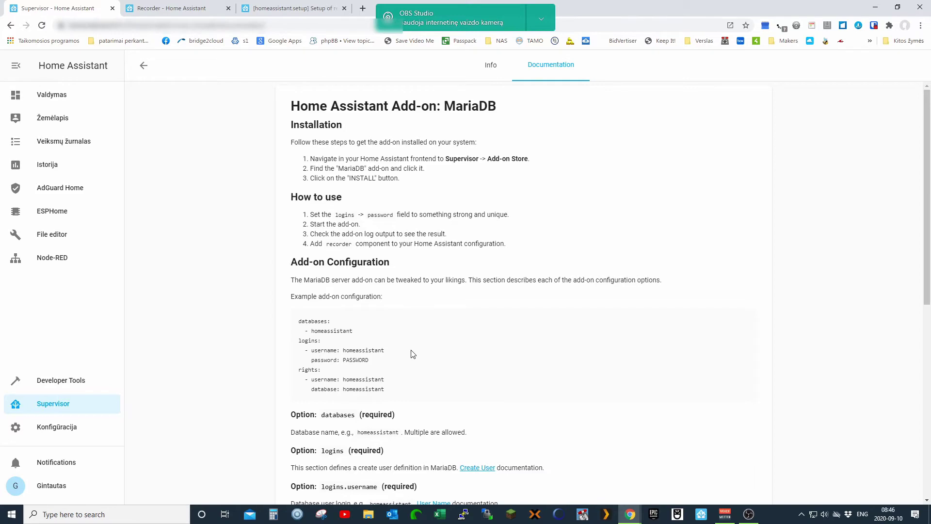
{"action": "scroll", "coordinate": [413, 354], "scroll_direction": "down", "scroll_amount": 8}
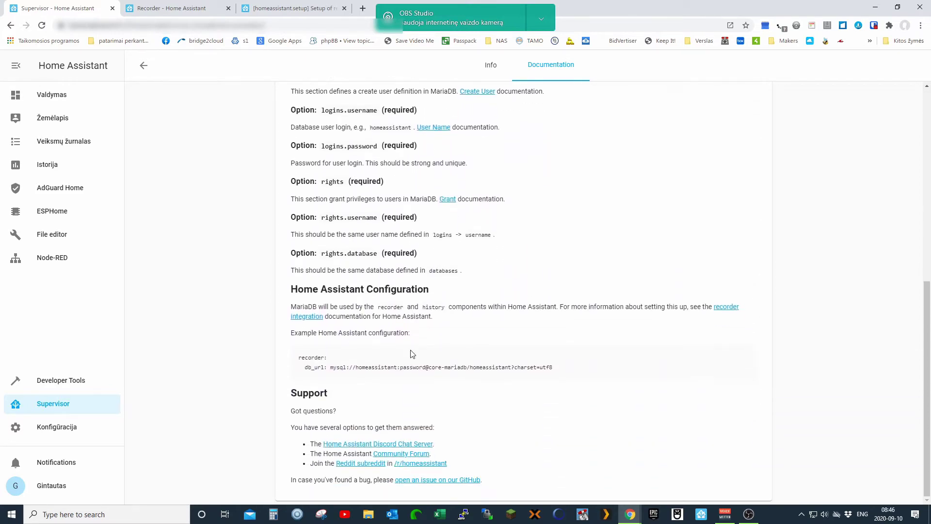
{"action": "scroll", "coordinate": [413, 354], "scroll_direction": "up", "scroll_amount": 8}
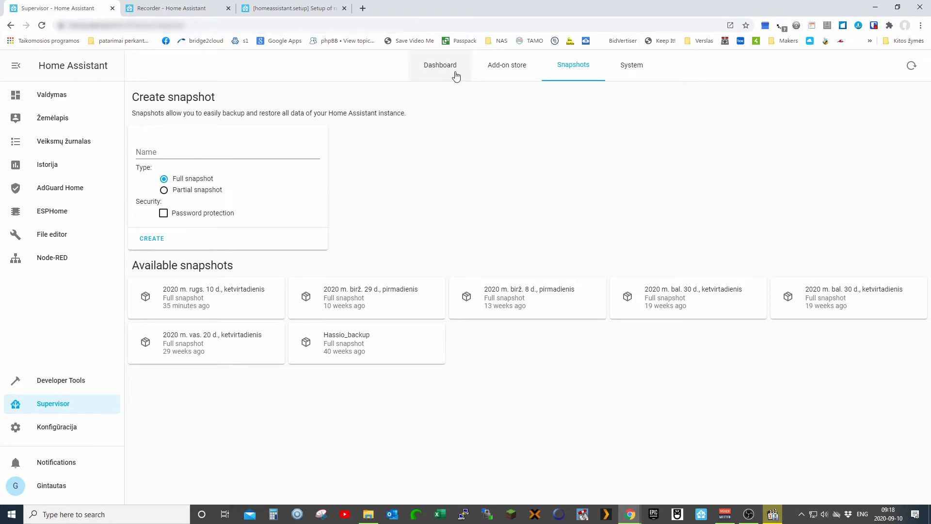
- Open the installed MariaDB add-on and switch on its Watchdog and Auto update options
{"action": "left_click", "coordinate": [513, 70]}
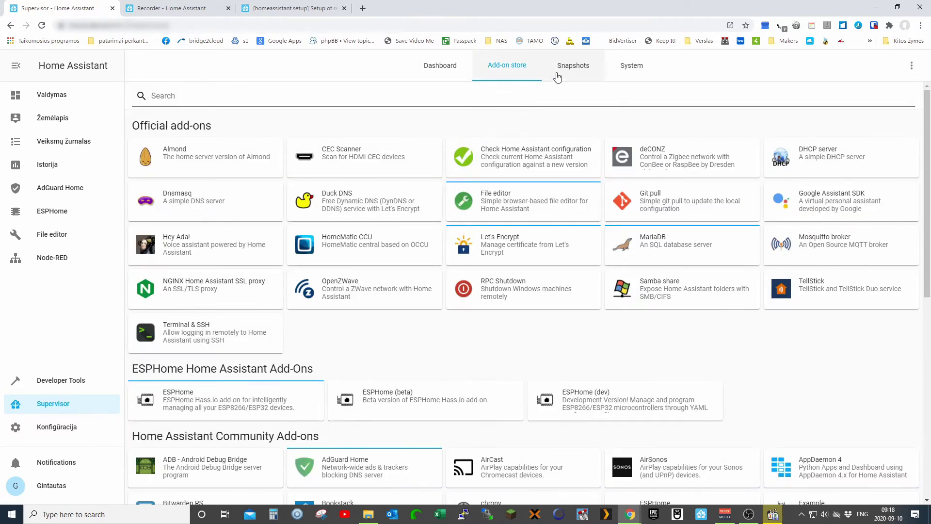
{"action": "left_click", "coordinate": [455, 71]}
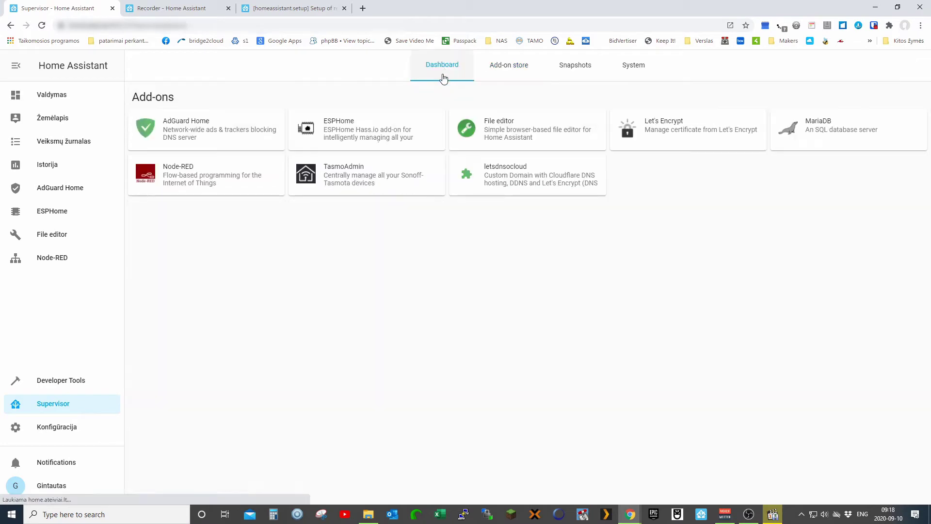
{"action": "left_click", "coordinate": [842, 138]}
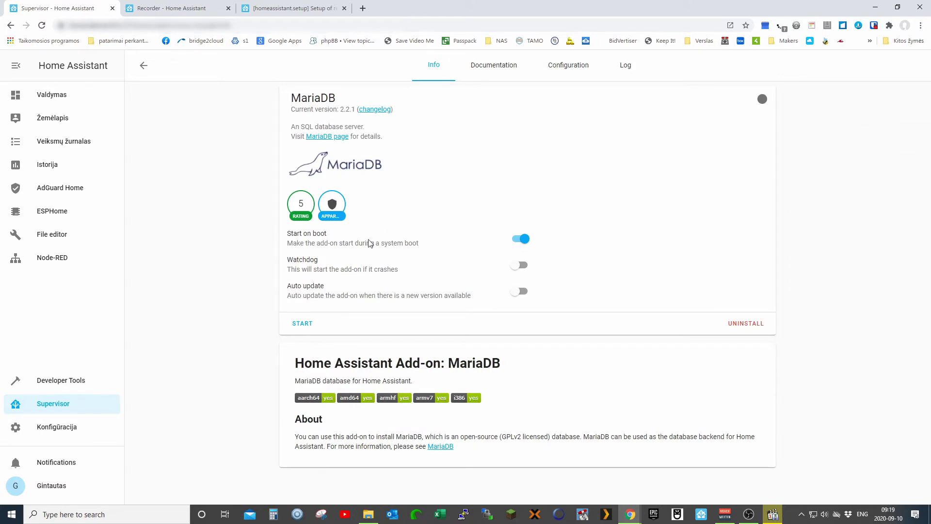
{"action": "left_click_drag", "start_coordinate": [286, 237], "coordinate": [332, 238]}
{"action": "left_click", "coordinate": [523, 265]}
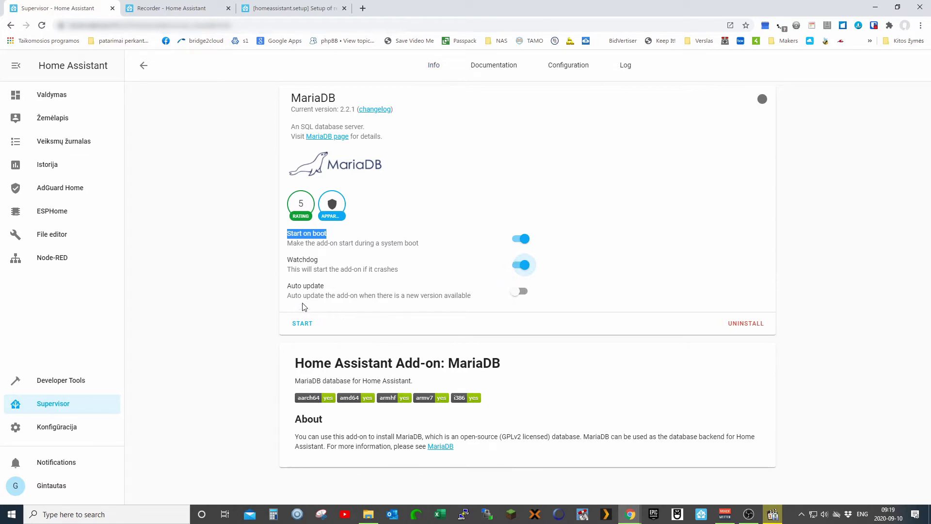
{"action": "left_click", "coordinate": [523, 293]}
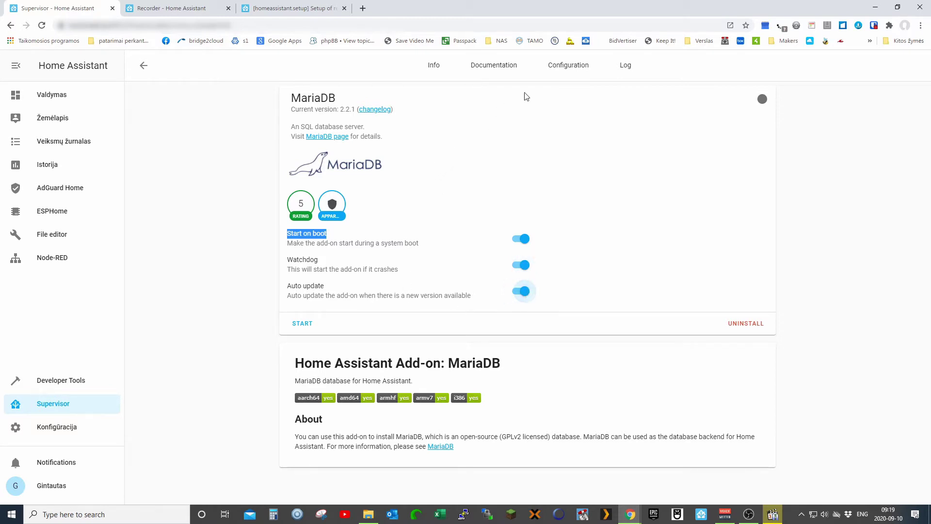
{"action": "left_click", "coordinate": [570, 73]}
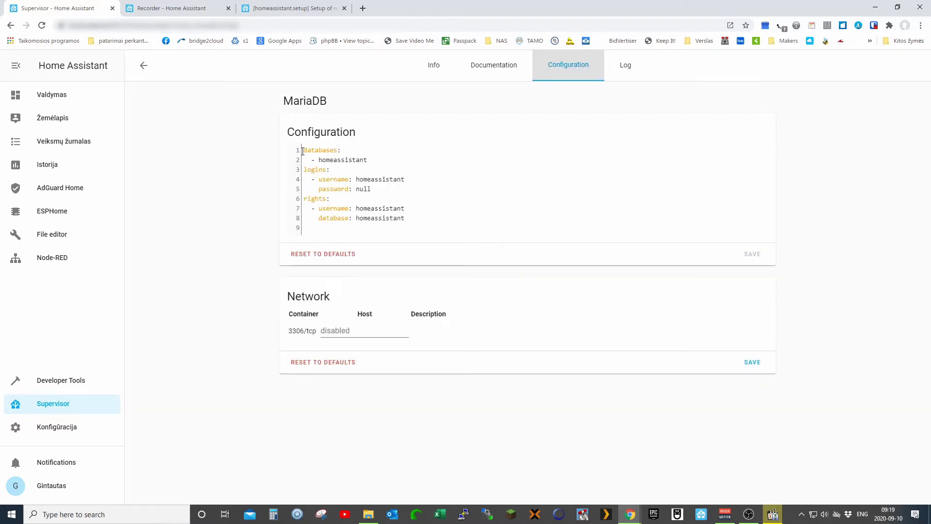
{"action": "left_click", "coordinate": [306, 150]}
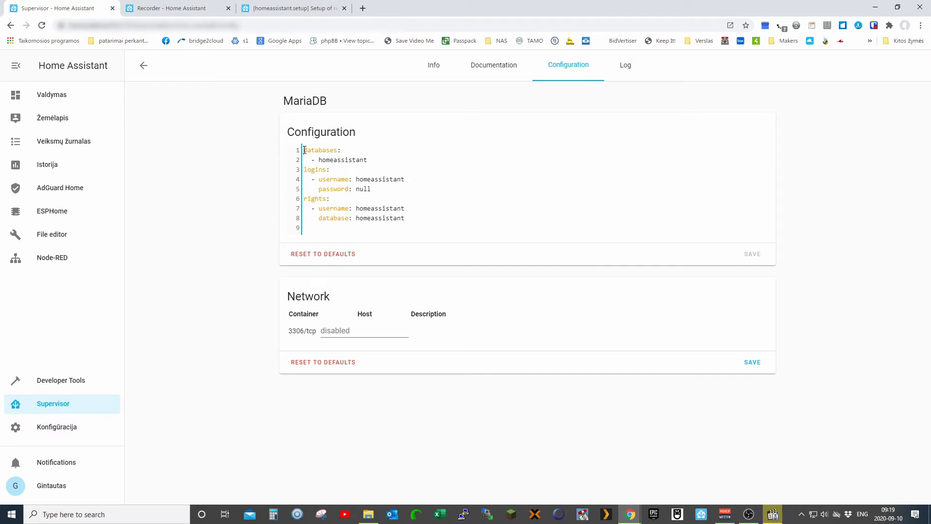
{"action": "left_click_drag", "start_coordinate": [304, 150], "coordinate": [378, 163]}
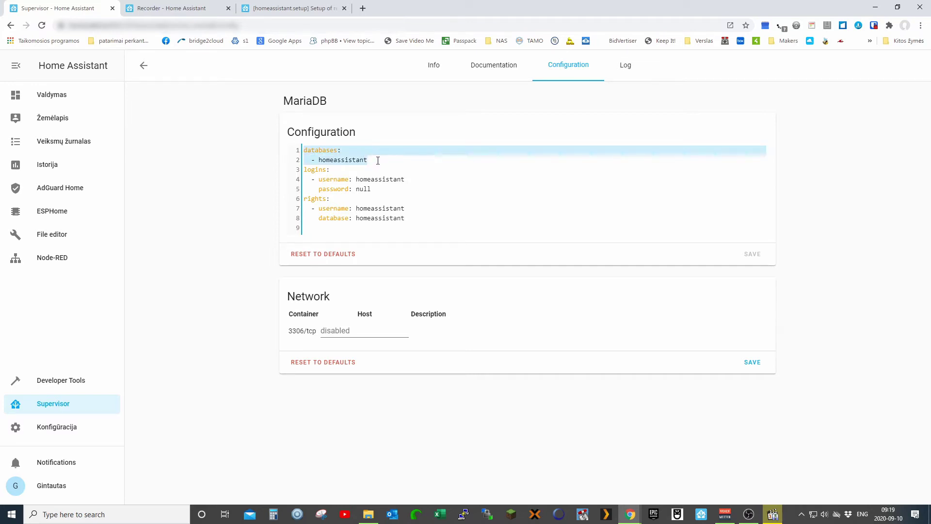
{"action": "left_click", "coordinate": [376, 162]}
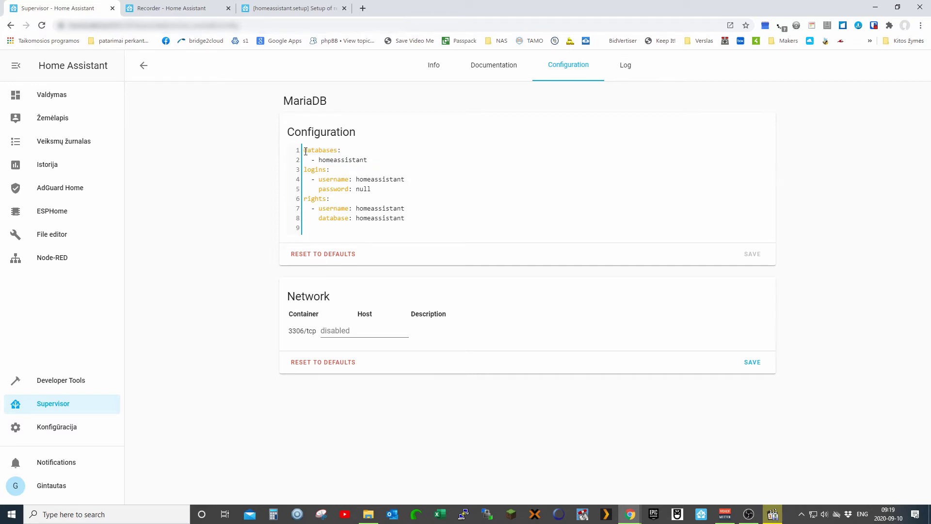
{"action": "left_click_drag", "start_coordinate": [306, 151], "coordinate": [402, 218]}
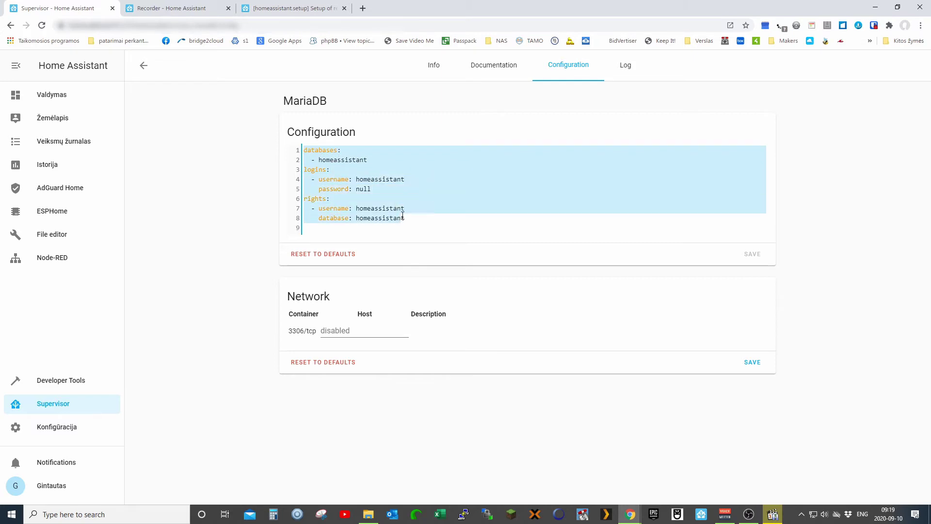
{"action": "left_click", "coordinate": [319, 159]}
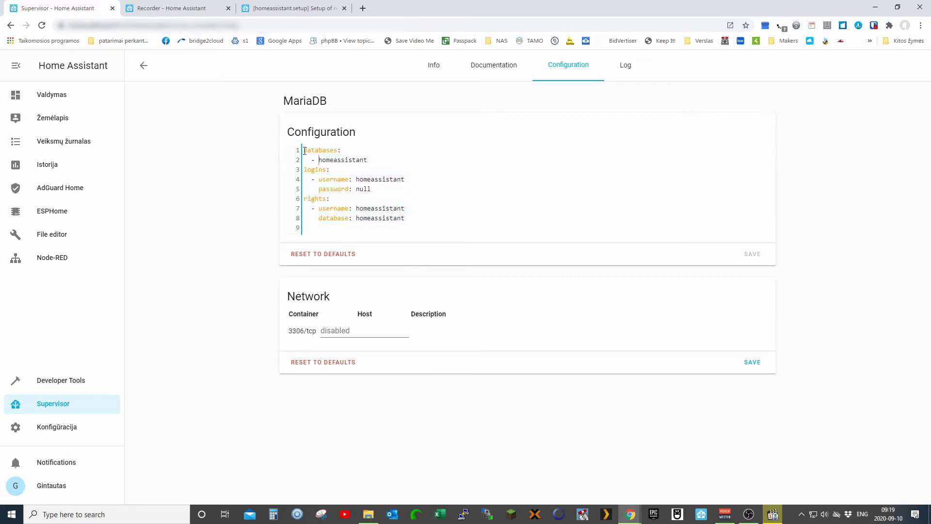
{"action": "left_click_drag", "start_coordinate": [308, 151], "coordinate": [342, 151]}
{"action": "left_click_drag", "start_coordinate": [304, 170], "coordinate": [329, 168]}
{"action": "left_click_drag", "start_coordinate": [356, 189], "coordinate": [371, 188]}
{"action": "left_click", "coordinate": [374, 189]}
{"action": "left_click_drag", "start_coordinate": [303, 200], "coordinate": [336, 203]}
{"action": "left_click_drag", "start_coordinate": [319, 219], "coordinate": [350, 220]}
{"action": "left_click", "coordinate": [377, 337]}
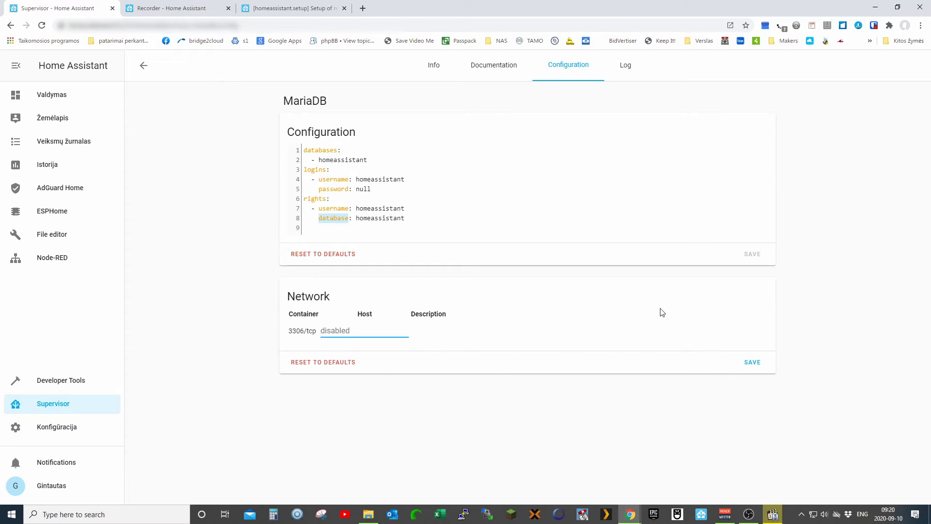
- Try starting MariaDB, see it fail over the missing 'password' option, and dismiss the error
{"action": "left_click", "coordinate": [440, 76]}
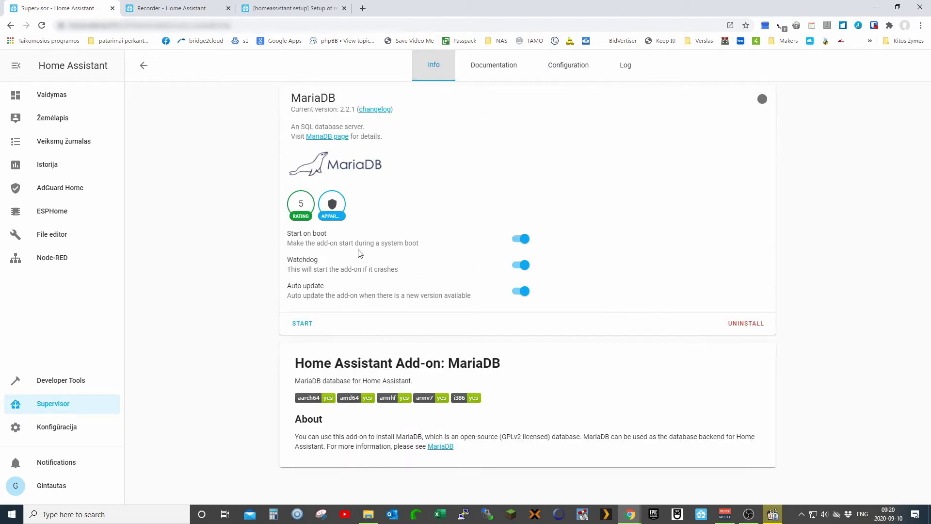
{"action": "left_click", "coordinate": [302, 323]}
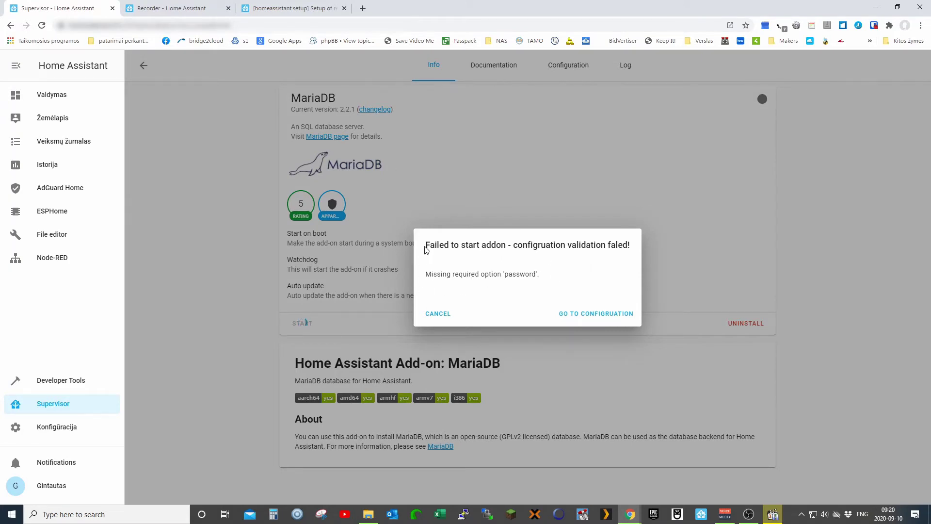
{"action": "left_click_drag", "start_coordinate": [426, 246], "coordinate": [636, 246]}
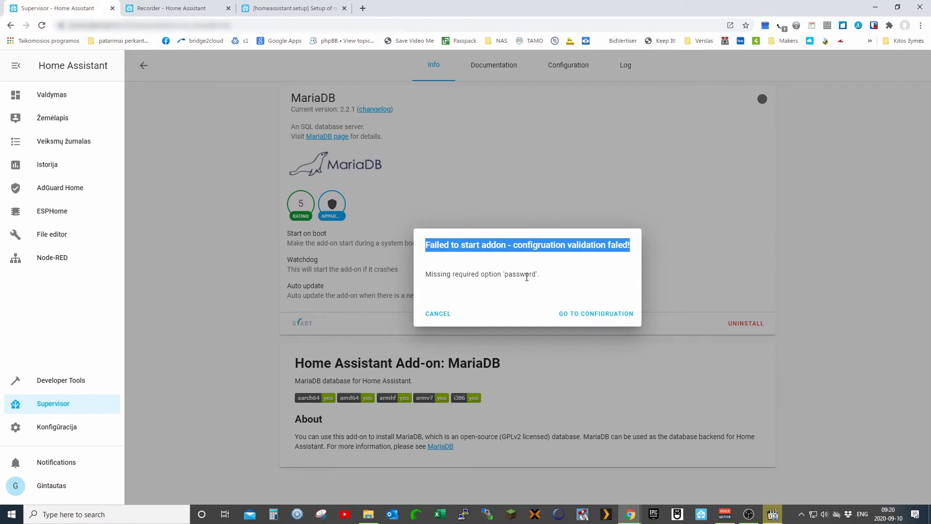
{"action": "left_click", "coordinate": [440, 314]}
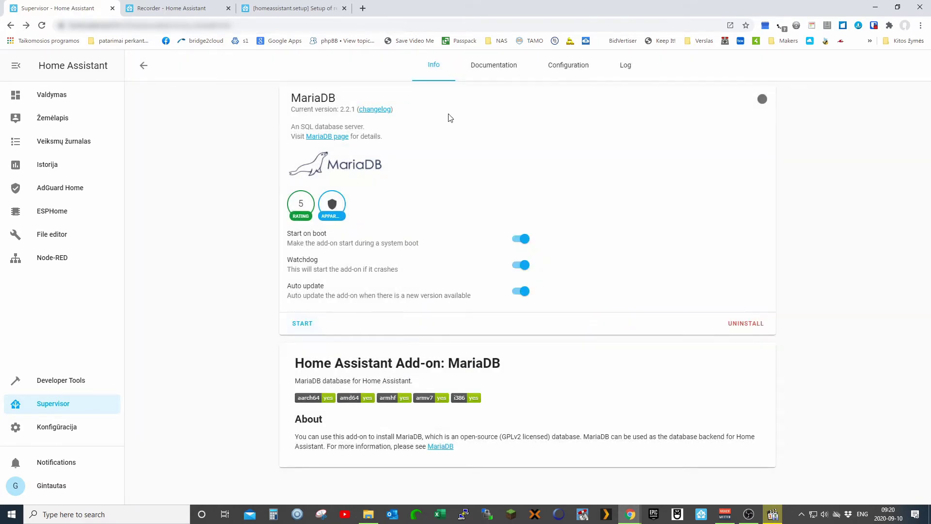
{"action": "left_click", "coordinate": [570, 70]}
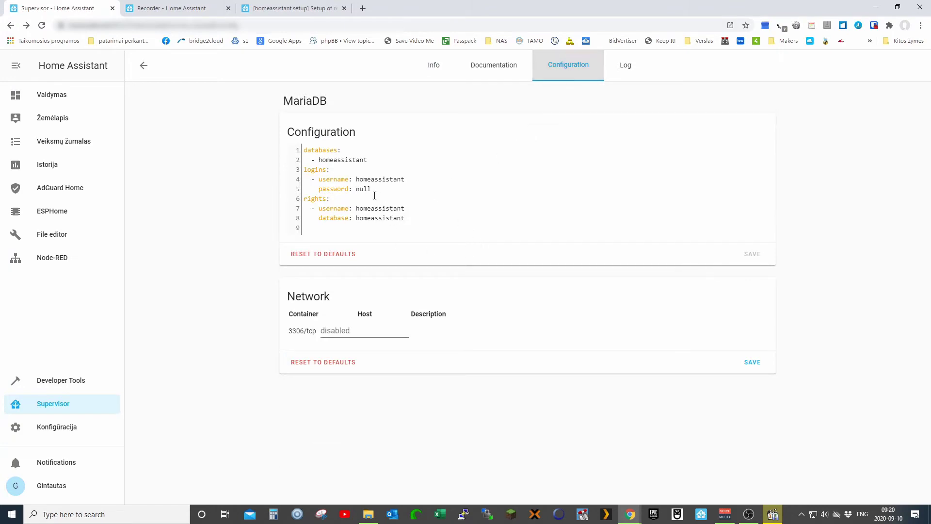
- Replace the null password for the homeassistant login with a real password and save
{"action": "left_click_drag", "start_coordinate": [371, 189], "coordinate": [358, 191]}
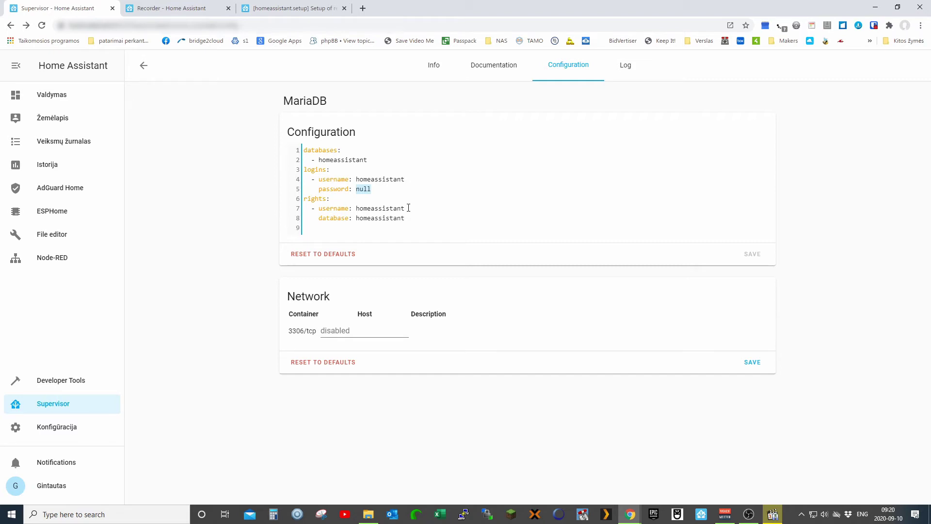
{"action": "left_click", "coordinate": [749, 254]}
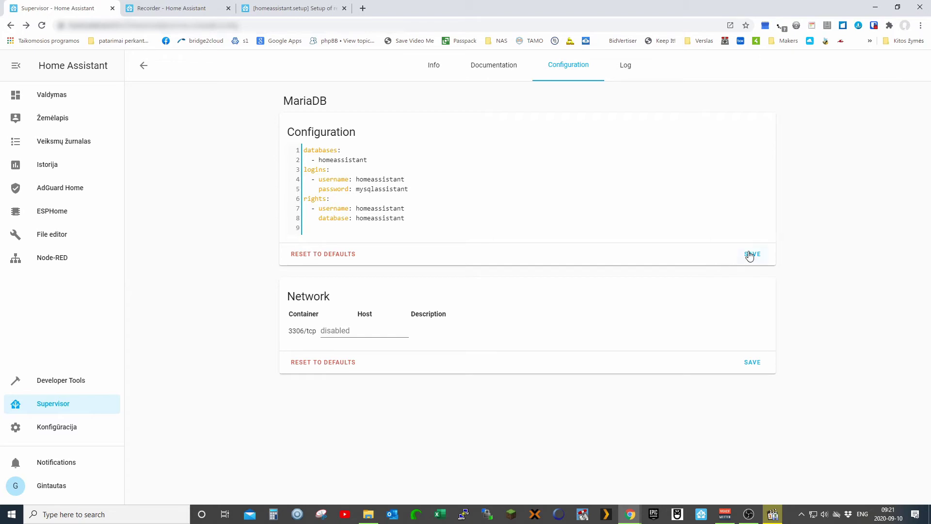
- Start MariaDB and check its log for 'Create a new mariadb initial system'
{"action": "left_click", "coordinate": [435, 72]}
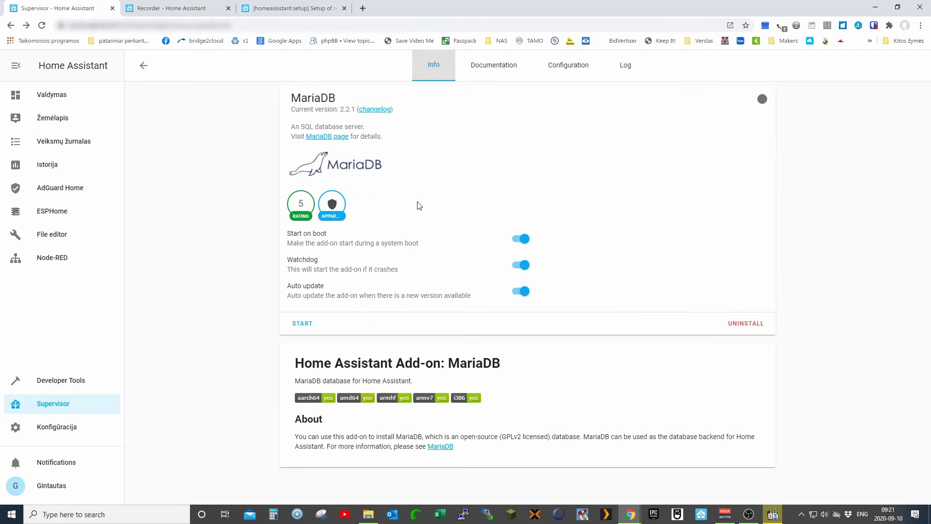
{"action": "left_click", "coordinate": [298, 326]}
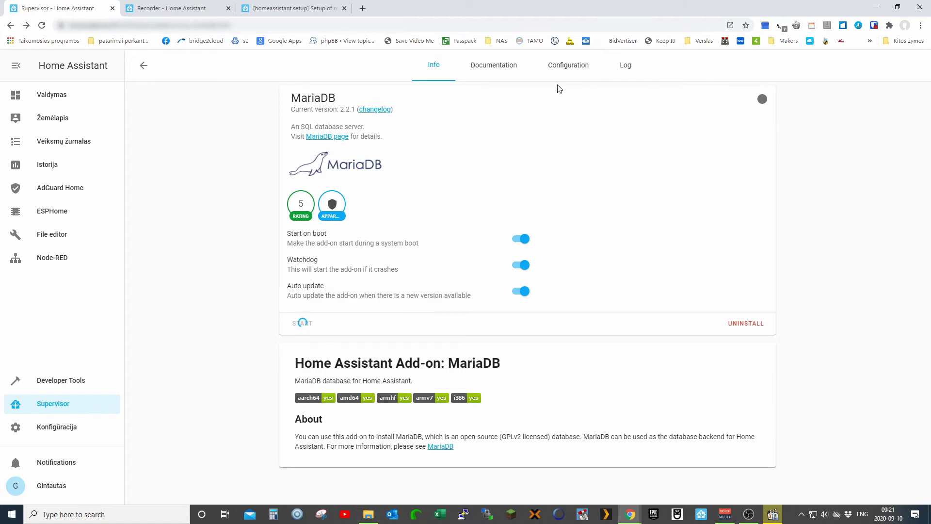
{"action": "left_click", "coordinate": [627, 68]}
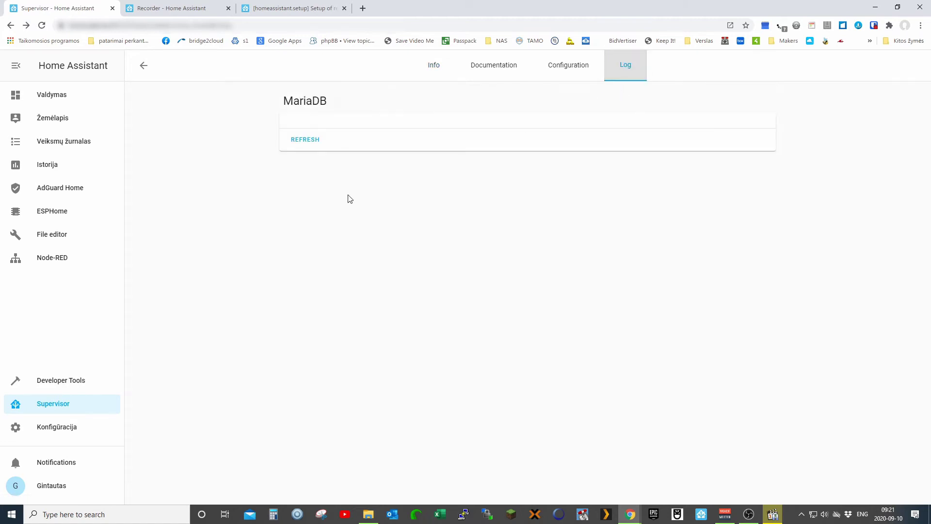
{"action": "left_click", "coordinate": [306, 141]}
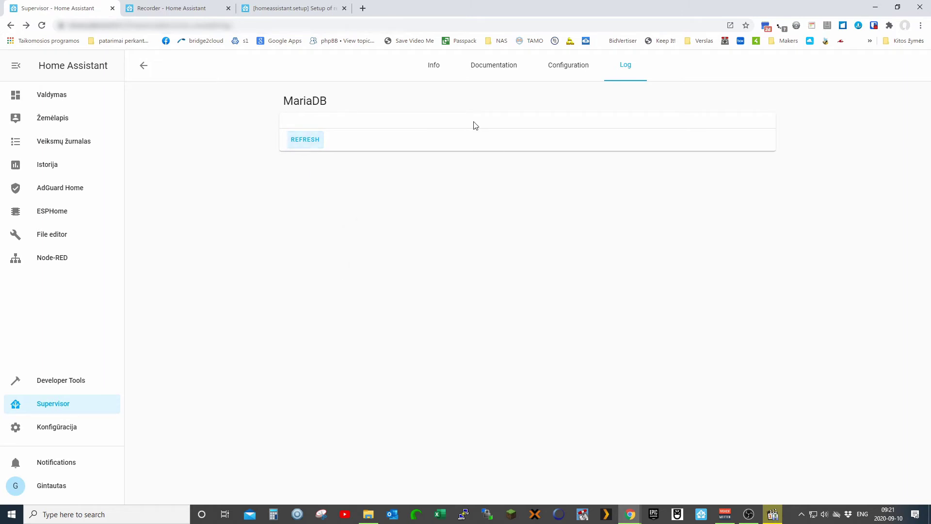
{"action": "left_click", "coordinate": [435, 67]}
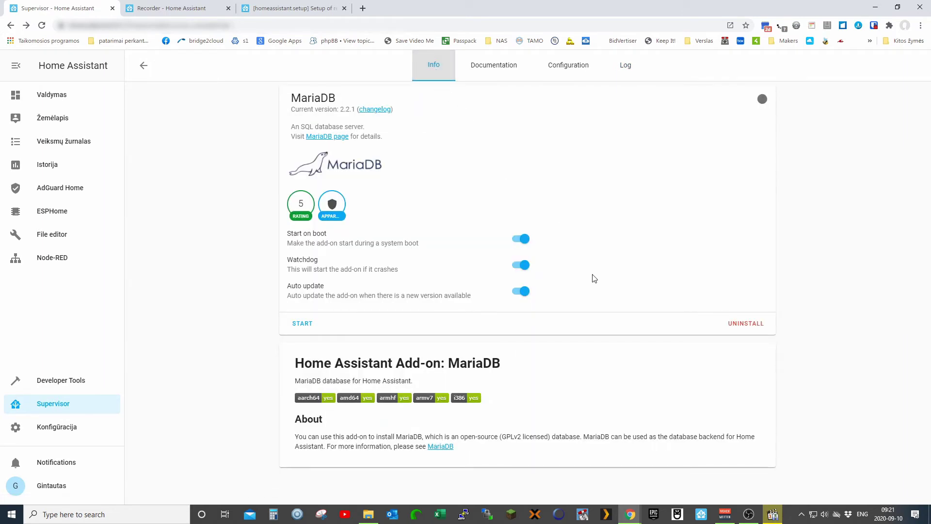
{"action": "left_click", "coordinate": [310, 324]}
{"action": "left_click", "coordinate": [612, 68]}
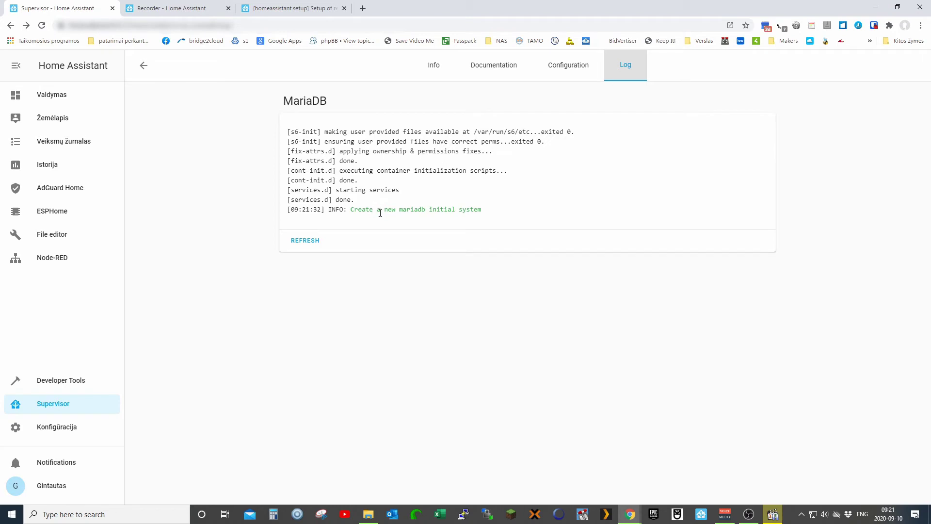
- Reload the MariaDB add-on log several times and check Info to follow its startup
{"action": "left_click", "coordinate": [298, 241]}
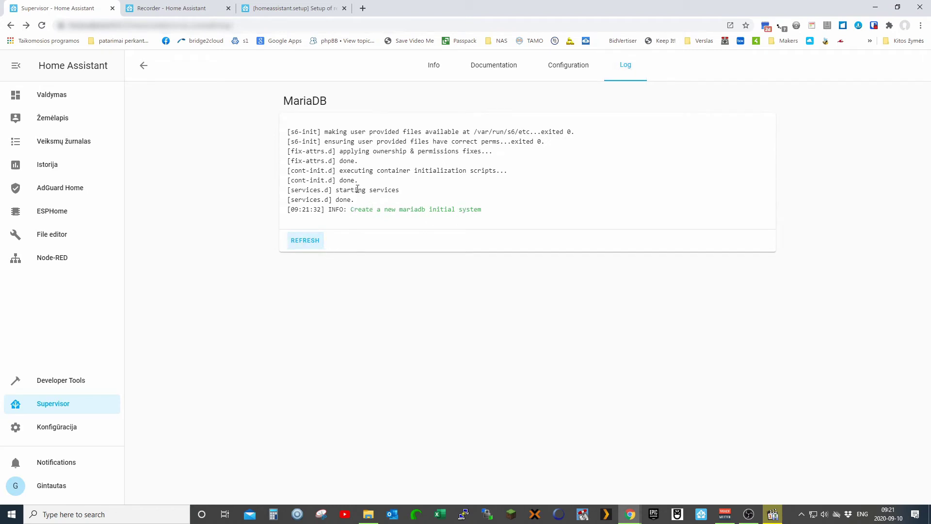
{"action": "left_click", "coordinate": [307, 244]}
{"action": "left_click", "coordinate": [433, 63]}
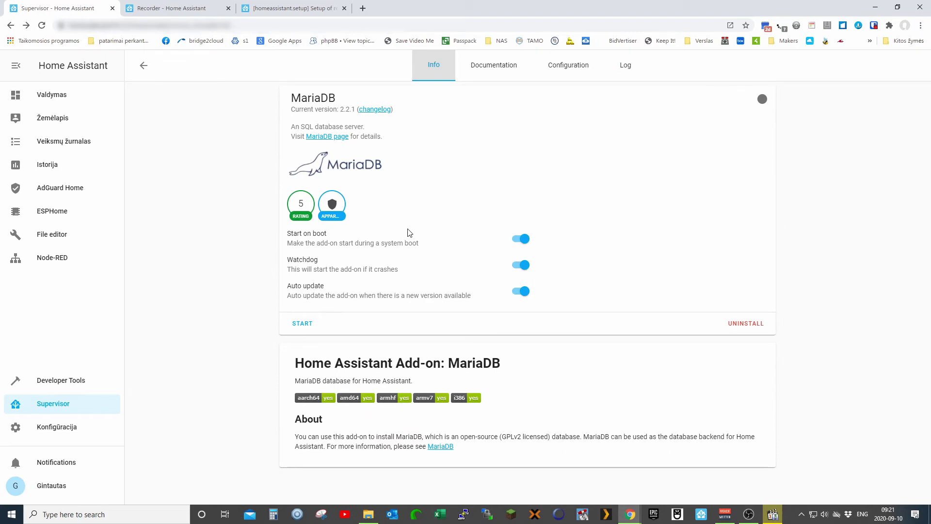
{"action": "left_click", "coordinate": [627, 71]}
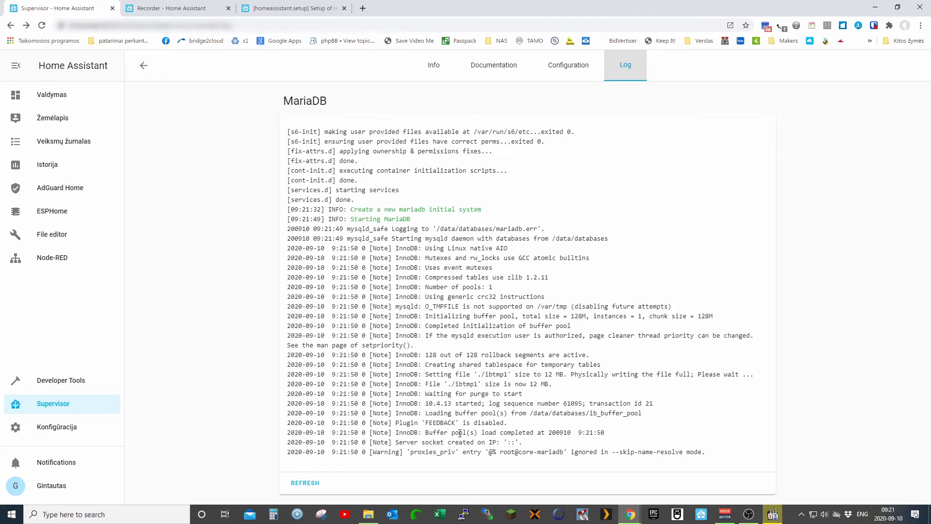
{"action": "left_click", "coordinate": [313, 482]}
{"action": "scroll", "coordinate": [466, 383], "scroll_direction": "down", "scroll_amount": 7}
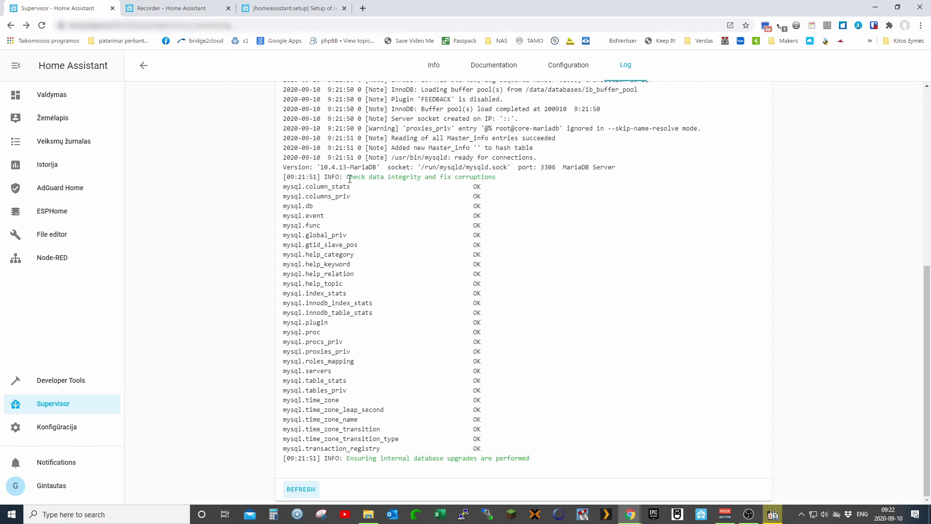
{"action": "left_click", "coordinate": [301, 490]}
- Keep reloading the log until the homeassistant database and user are created and the add-on runs
{"action": "left_click", "coordinate": [435, 71]}
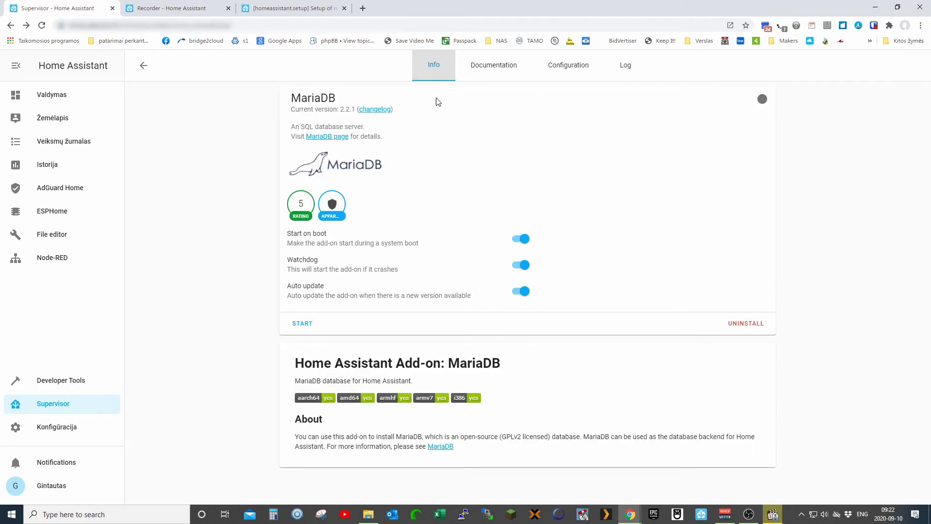
{"action": "left_click", "coordinate": [625, 65]}
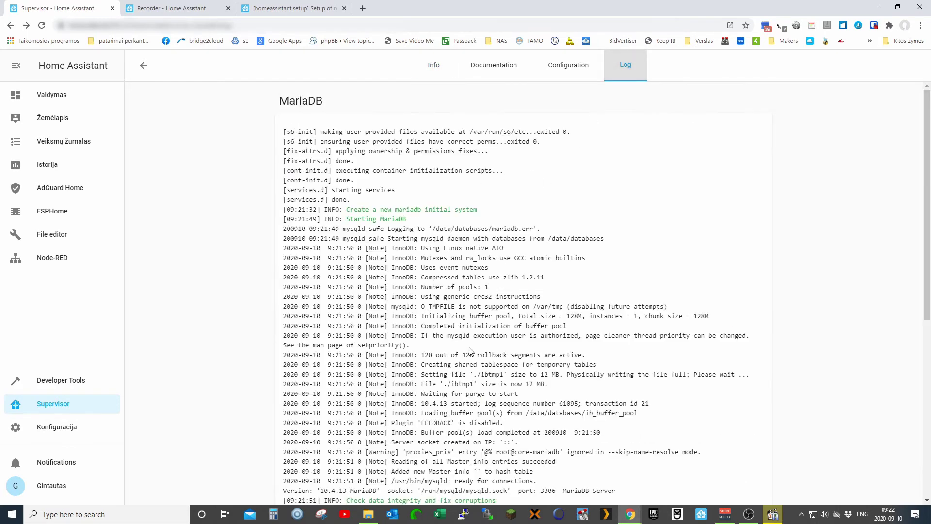
{"action": "scroll", "coordinate": [469, 345], "scroll_direction": "down", "scroll_amount": 8}
{"action": "left_click", "coordinate": [306, 493]}
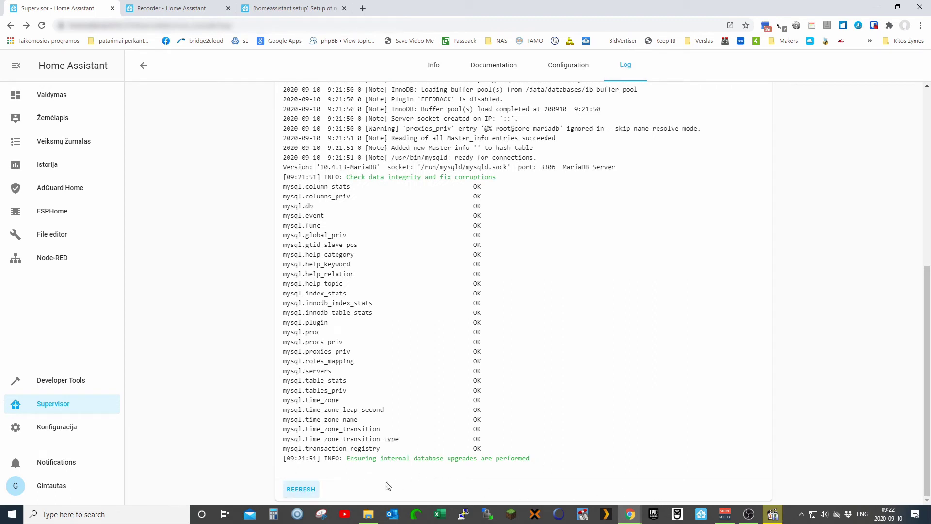
{"action": "left_click", "coordinate": [300, 493]}
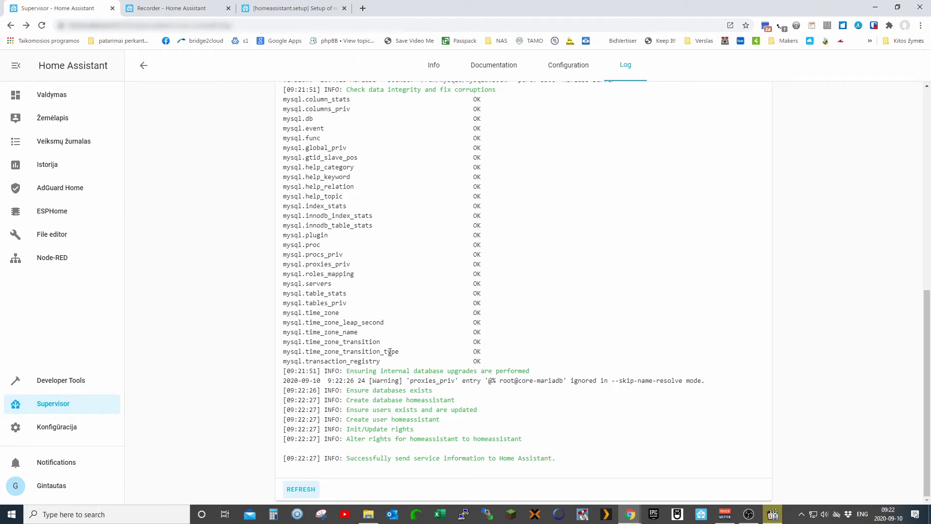
{"action": "left_click", "coordinate": [301, 490]}
{"action": "left_click", "coordinate": [434, 66]}
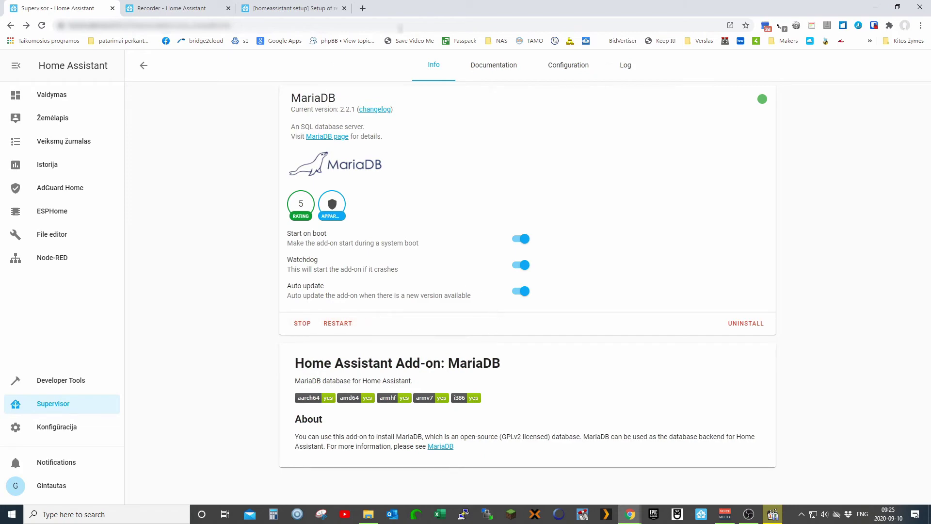
{"action": "left_click", "coordinate": [625, 67]}
{"action": "scroll", "coordinate": [526, 279], "scroll_direction": "down", "scroll_amount": 10}
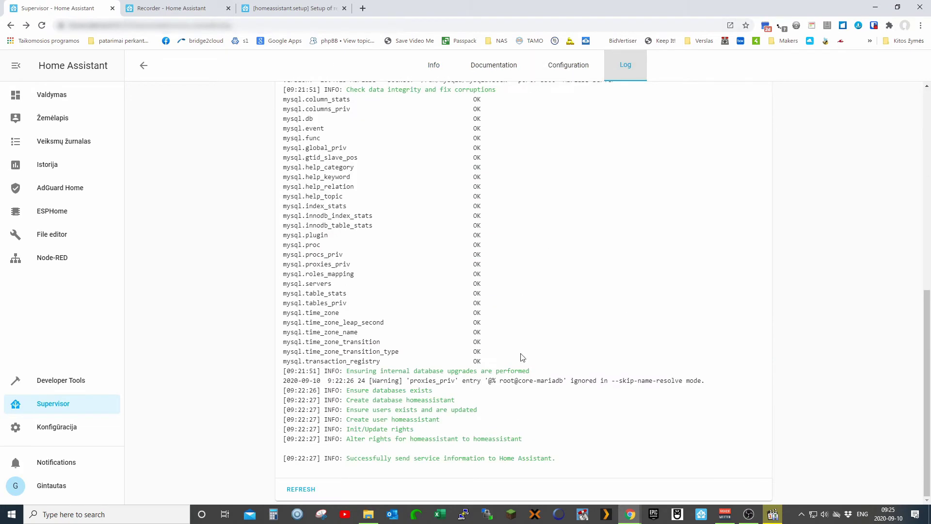
{"action": "scroll", "coordinate": [586, 293], "scroll_direction": "up", "scroll_amount": 10}
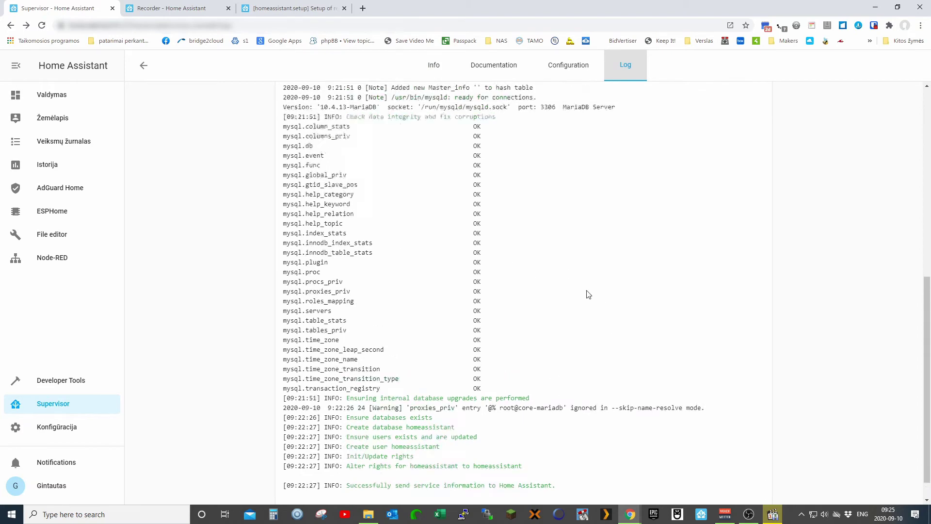
{"action": "left_click", "coordinate": [434, 66]}
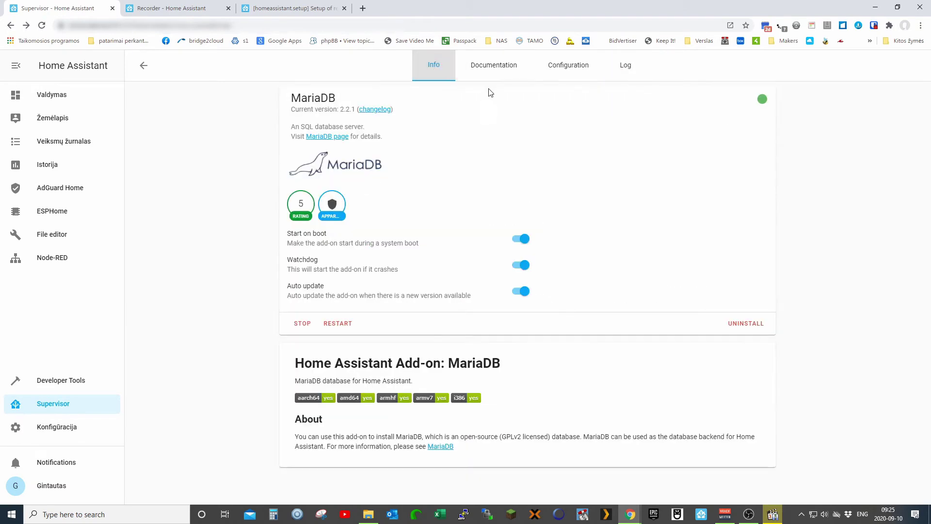
- Copy the example recorder db_url configuration from the MariaDB documentation, then go to File editor
{"action": "left_click", "coordinate": [500, 68]}
{"action": "scroll", "coordinate": [418, 351], "scroll_direction": "down", "scroll_amount": 8}
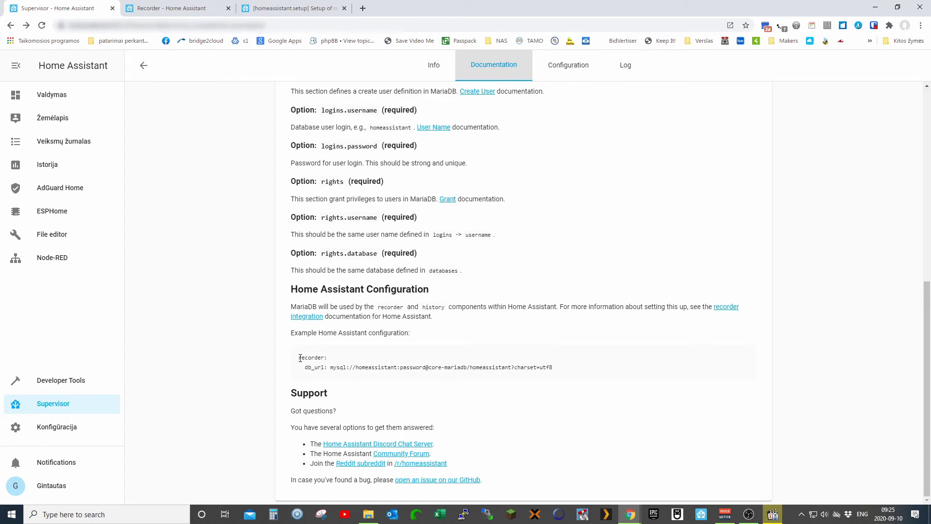
{"action": "left_click_drag", "start_coordinate": [300, 358], "coordinate": [563, 375]}
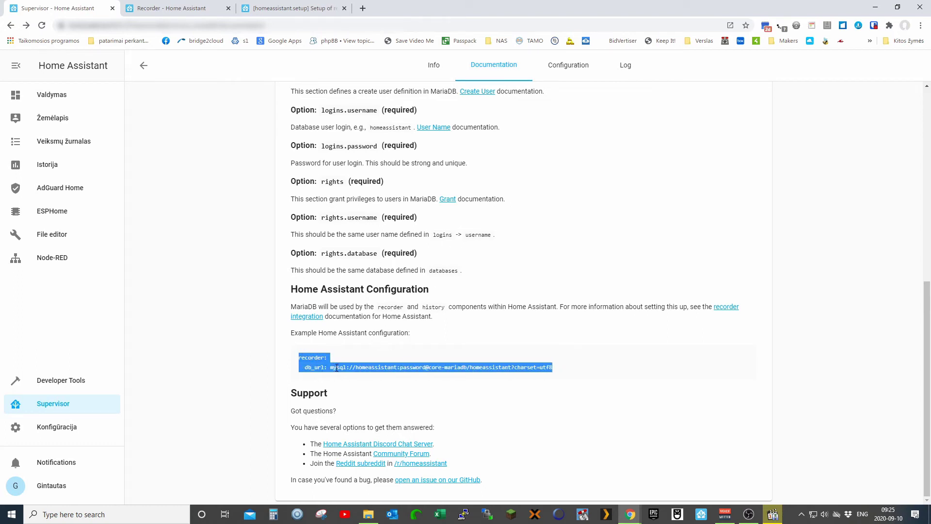
{"action": "right_click", "coordinate": [313, 359]}
{"action": "left_click", "coordinate": [321, 365]}
{"action": "left_click", "coordinate": [48, 235]}
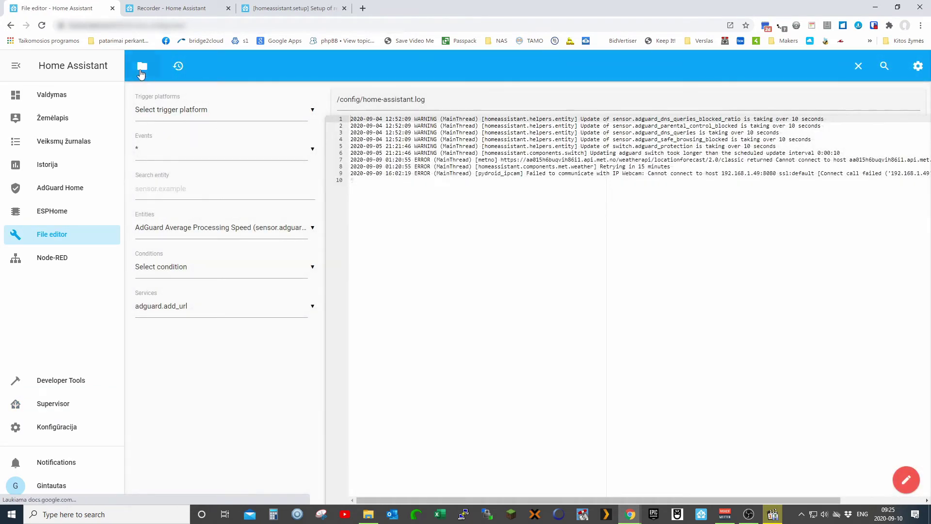
- Open configuration.yaml from the config folder in File editor
{"action": "left_click", "coordinate": [143, 67]}
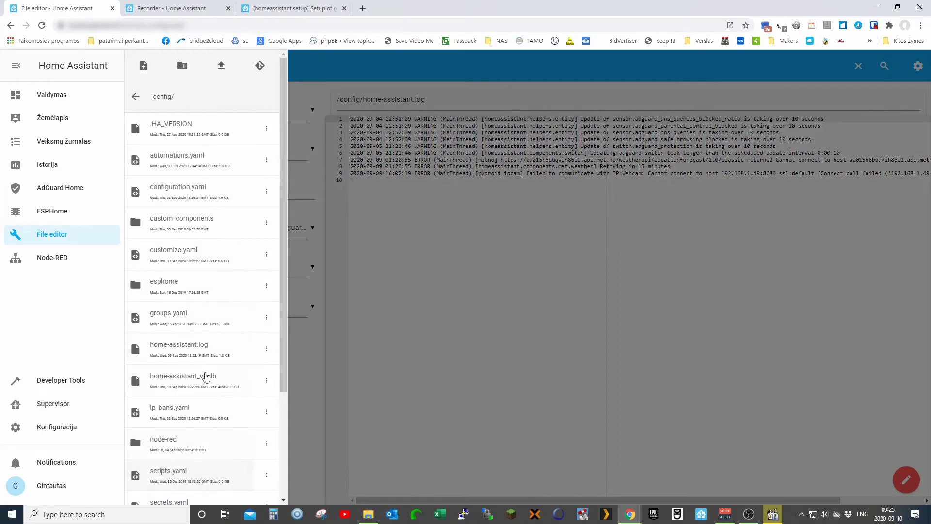
{"action": "scroll", "coordinate": [204, 376], "scroll_direction": "down", "scroll_amount": 2}
{"action": "scroll", "coordinate": [201, 371], "scroll_direction": "up", "scroll_amount": 2}
{"action": "left_click", "coordinate": [180, 193]}
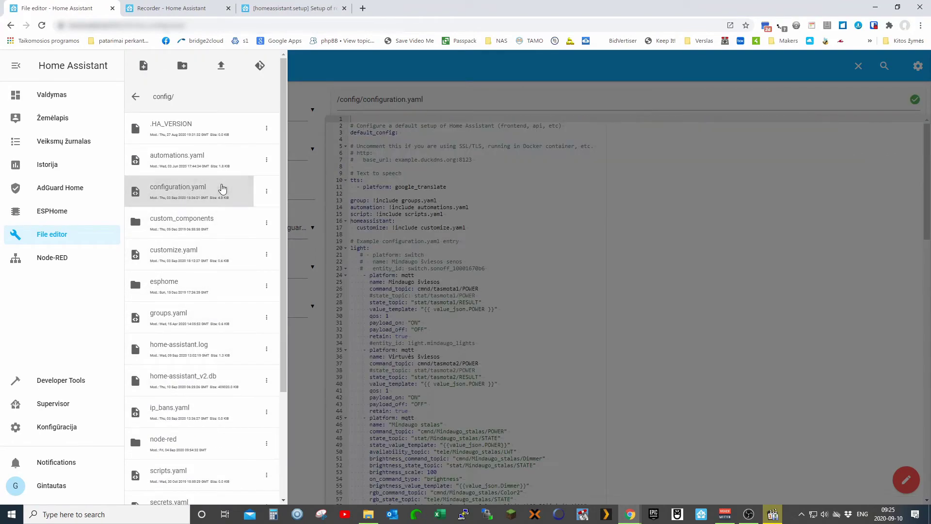
{"action": "left_click", "coordinate": [474, 250]}
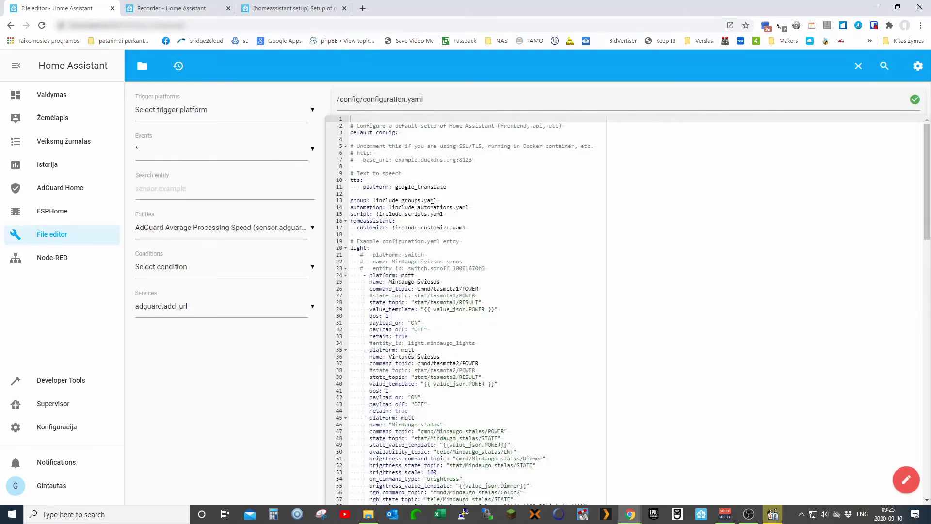
- Paste the recorder db_url block after default_config and select its 'password' placeholder
{"action": "left_click", "coordinate": [403, 140]}
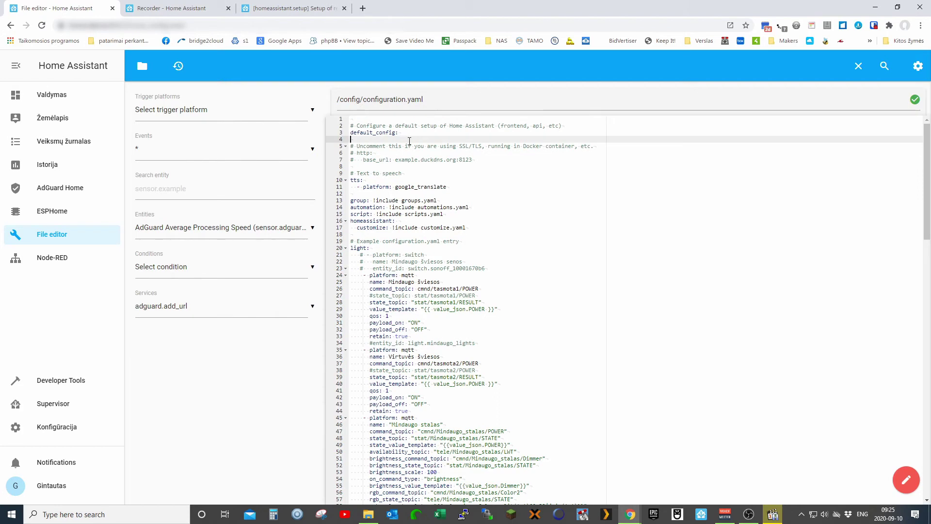
{"action": "key", "text": "Return"}
{"action": "key", "text": "Return"}
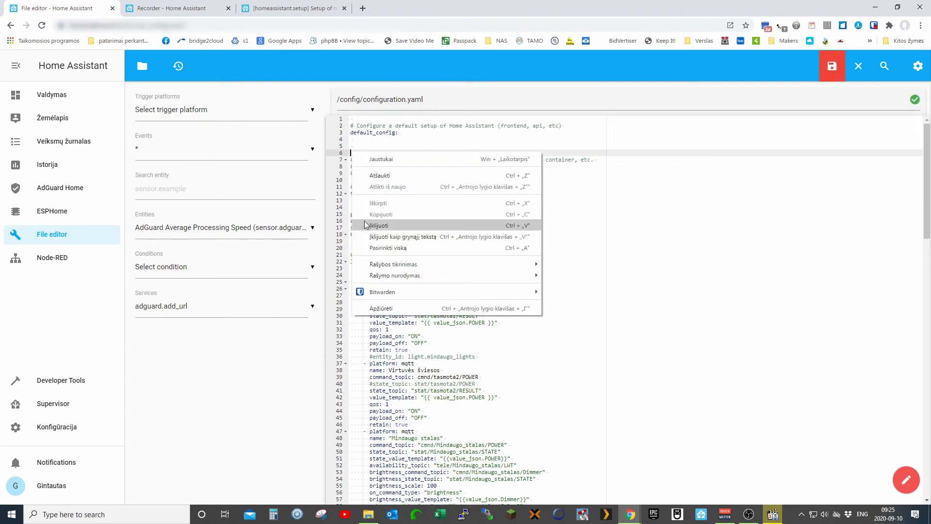
{"action": "left_click", "coordinate": [365, 223]}
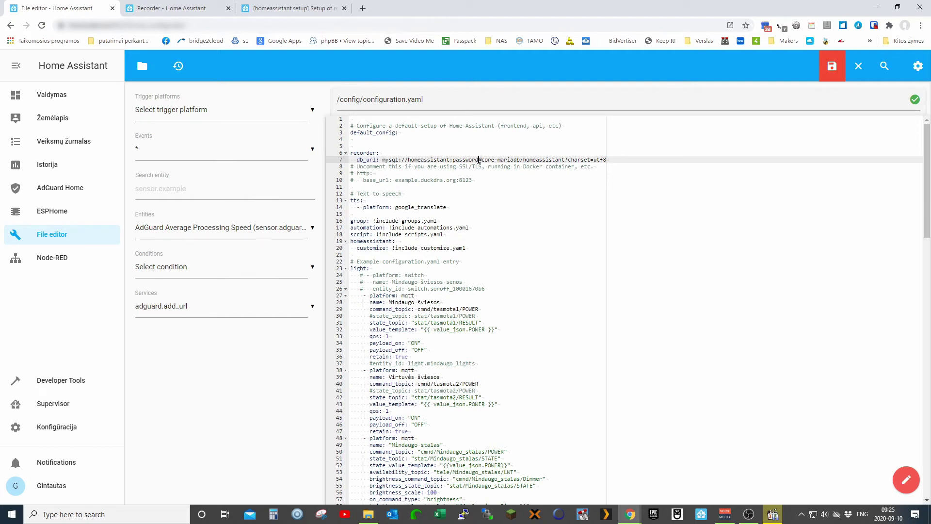
{"action": "left_click_drag", "start_coordinate": [479, 159], "coordinate": [457, 160]}
{"action": "left_click", "coordinate": [606, 159]}
{"action": "key", "text": "Return"}
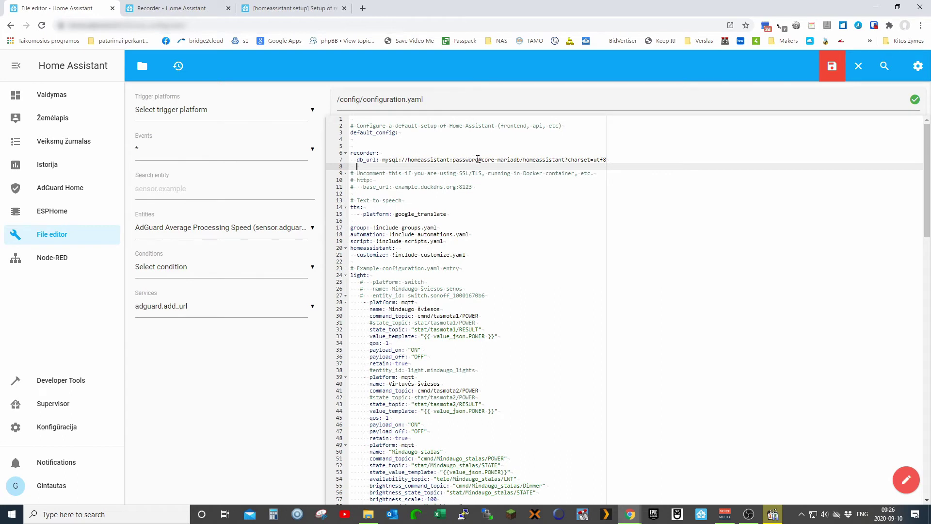
{"action": "left_click_drag", "start_coordinate": [478, 160], "coordinate": [454, 161]}
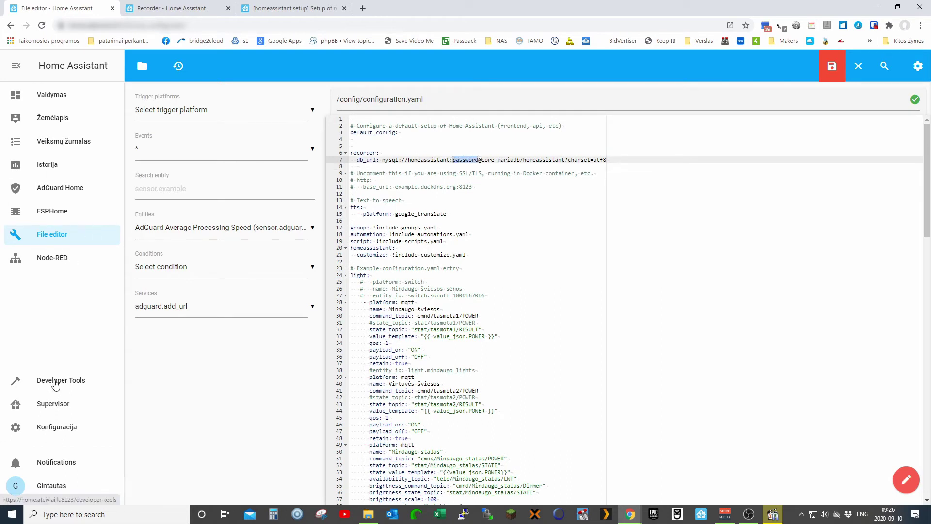
- In a new Supervisor tab, copy the login password from the MariaDB add-on configuration
{"action": "right_click", "coordinate": [51, 404]}
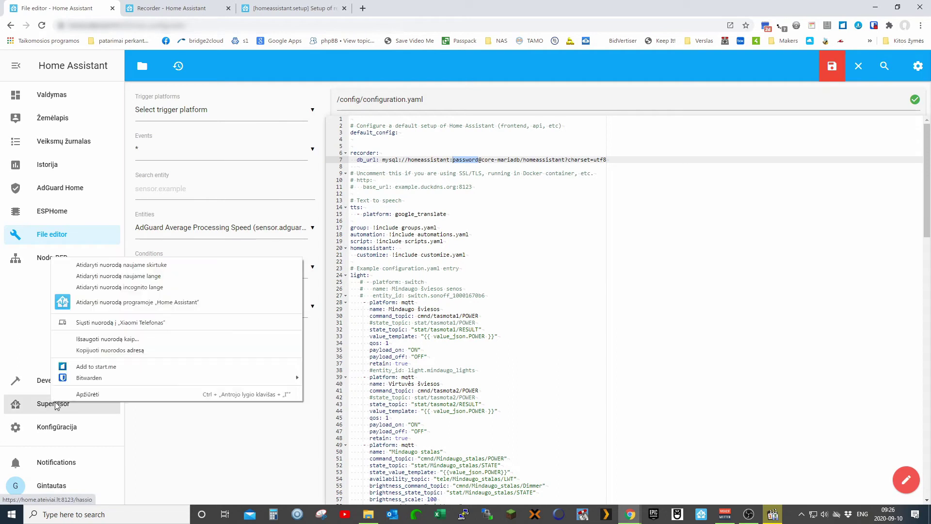
{"action": "left_click", "coordinate": [100, 264]}
{"action": "left_click", "coordinate": [174, 8]}
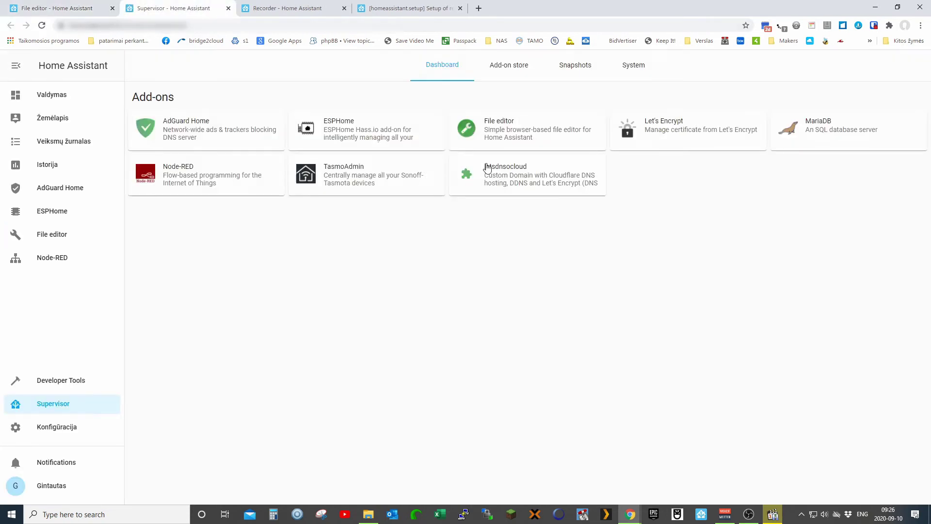
{"action": "left_click", "coordinate": [810, 139]}
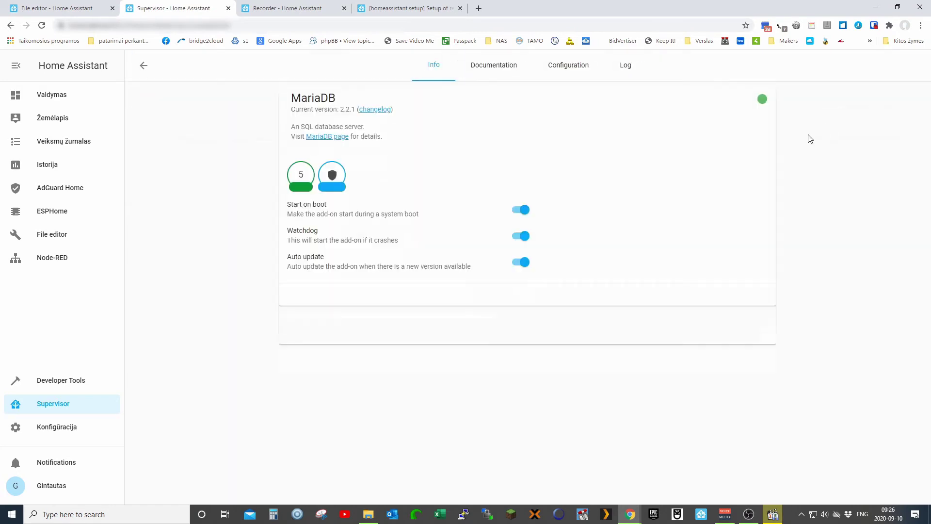
{"action": "left_click", "coordinate": [568, 68]}
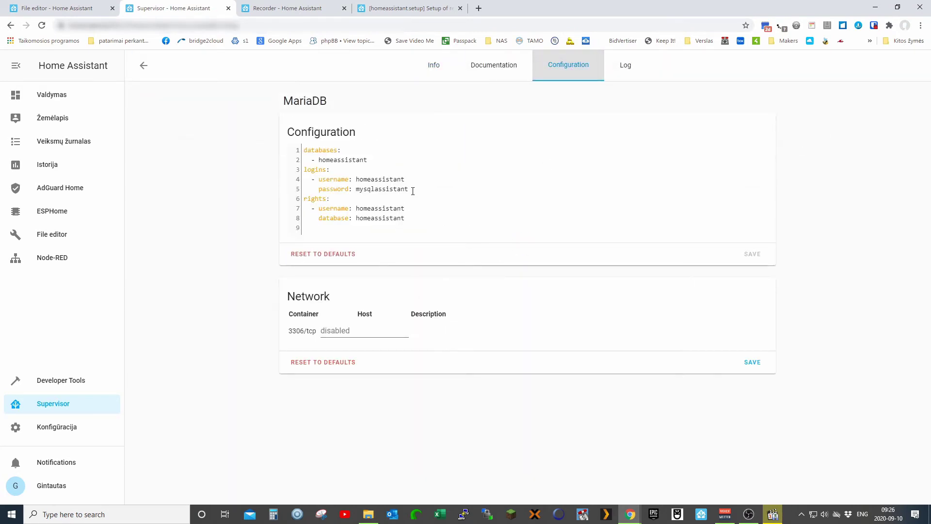
{"action": "left_click_drag", "start_coordinate": [411, 190], "coordinate": [365, 190]}
{"action": "right_click", "coordinate": [358, 190]}
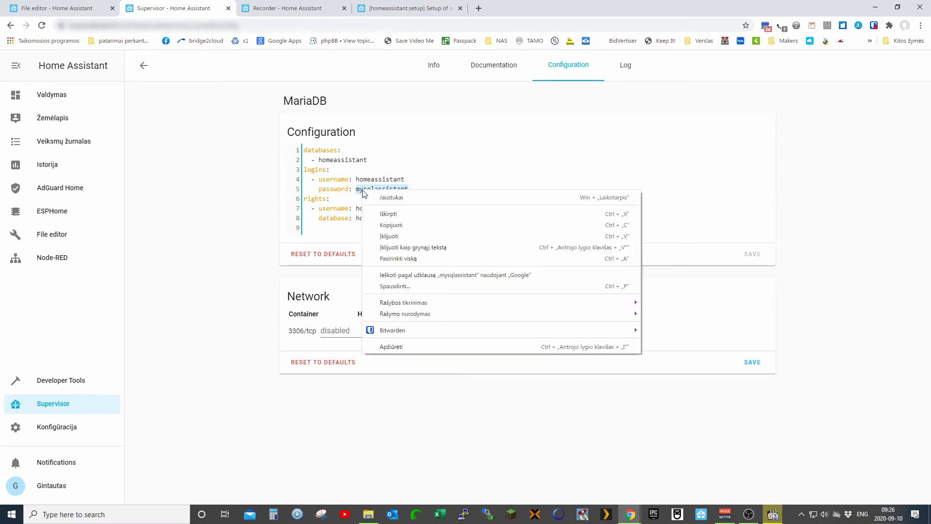
{"action": "left_click", "coordinate": [383, 221]}
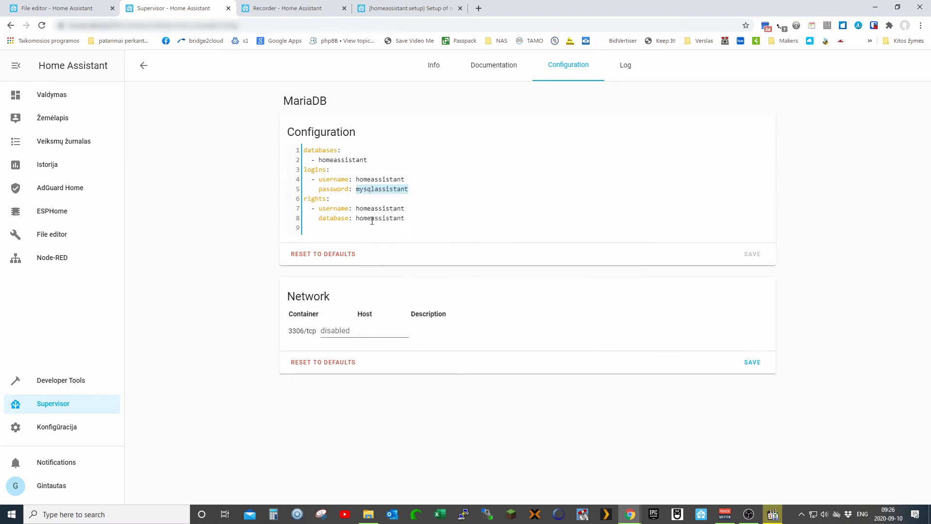
- Paste the password over the db_url placeholder and save configuration.yaml
{"action": "left_click", "coordinate": [73, 10]}
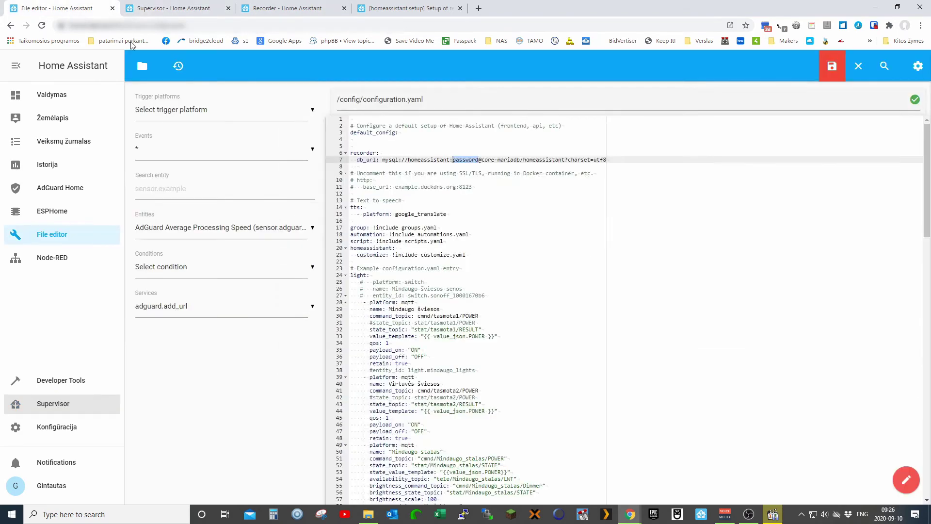
{"action": "right_click", "coordinate": [474, 161]}
{"action": "left_click", "coordinate": [495, 204]}
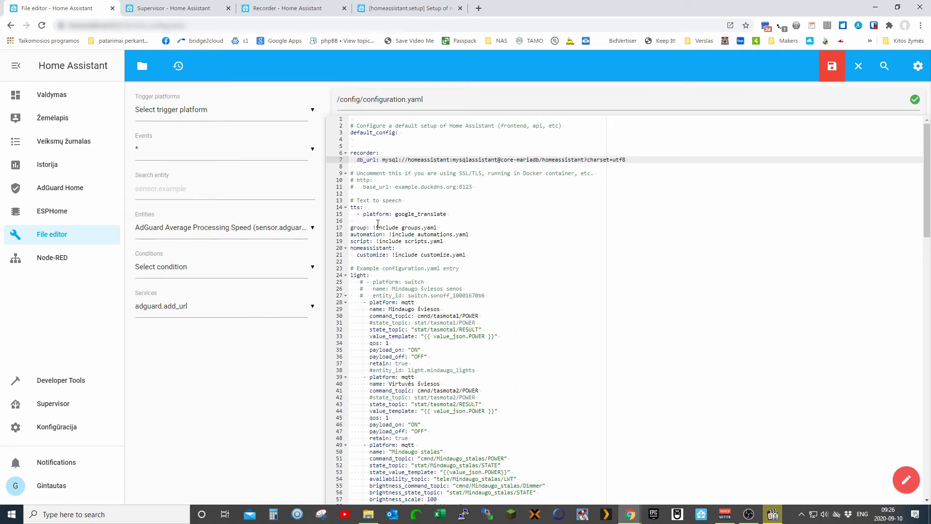
{"action": "left_click", "coordinate": [833, 66]}
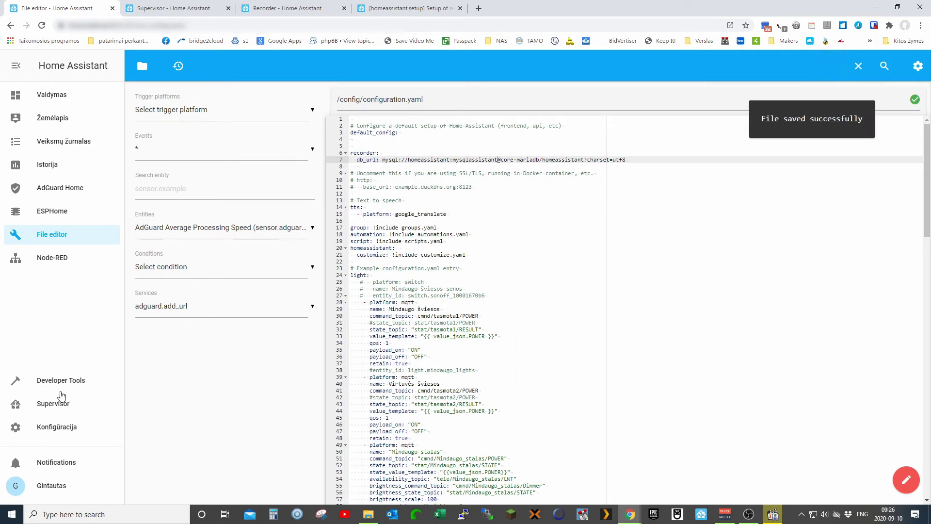
- Validate the configuration in Server Controls, then restart the Home Assistant server
{"action": "left_click", "coordinate": [55, 429]}
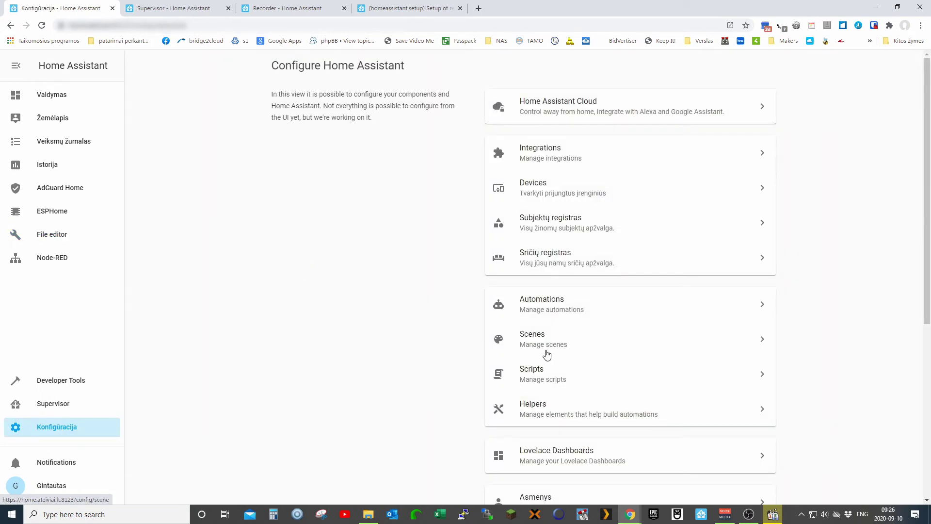
{"action": "scroll", "coordinate": [576, 348], "scroll_direction": "down", "scroll_amount": 1}
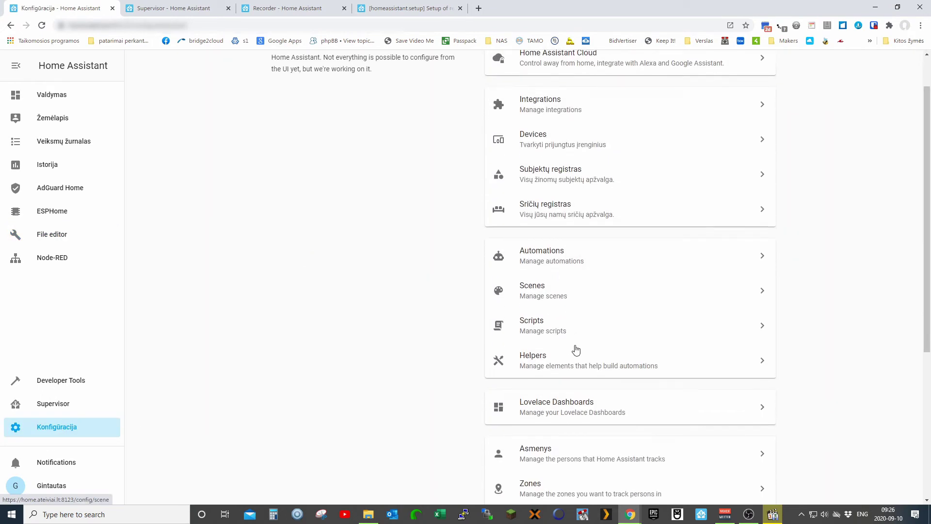
{"action": "scroll", "coordinate": [576, 335], "scroll_direction": "up", "scroll_amount": 1}
{"action": "scroll", "coordinate": [562, 335], "scroll_direction": "down", "scroll_amount": 5}
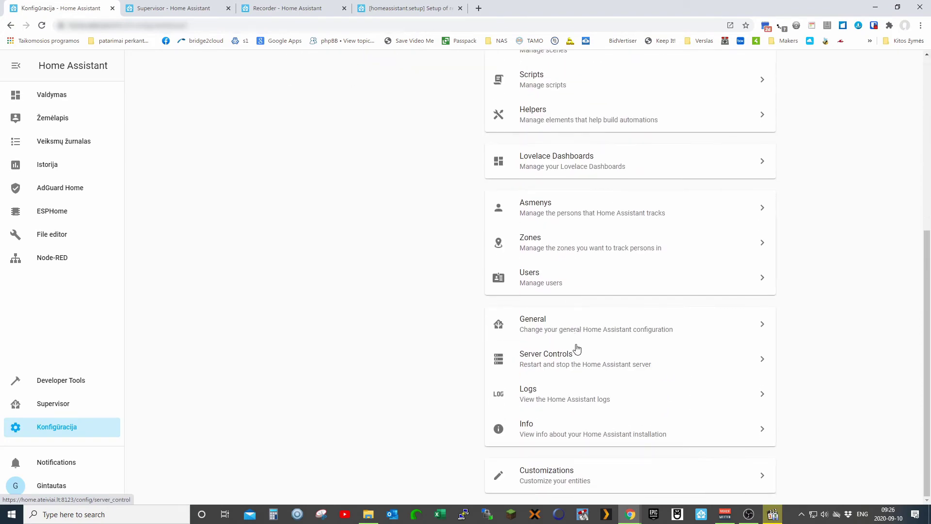
{"action": "left_click", "coordinate": [541, 359]}
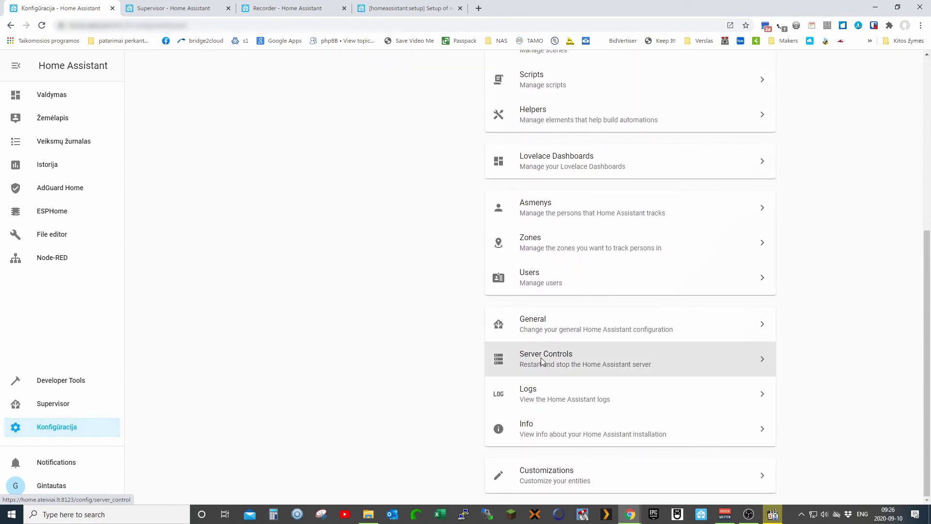
{"action": "left_click", "coordinate": [608, 214]}
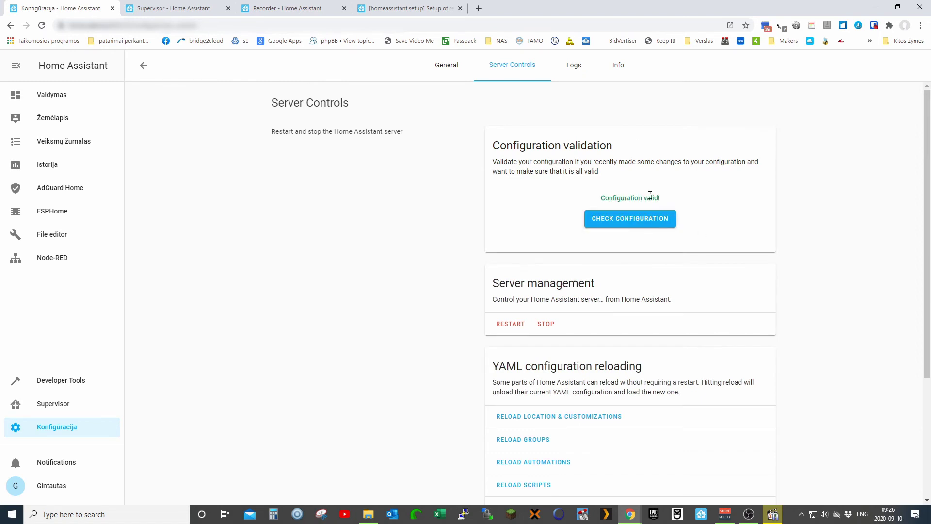
{"action": "left_click", "coordinate": [508, 325]}
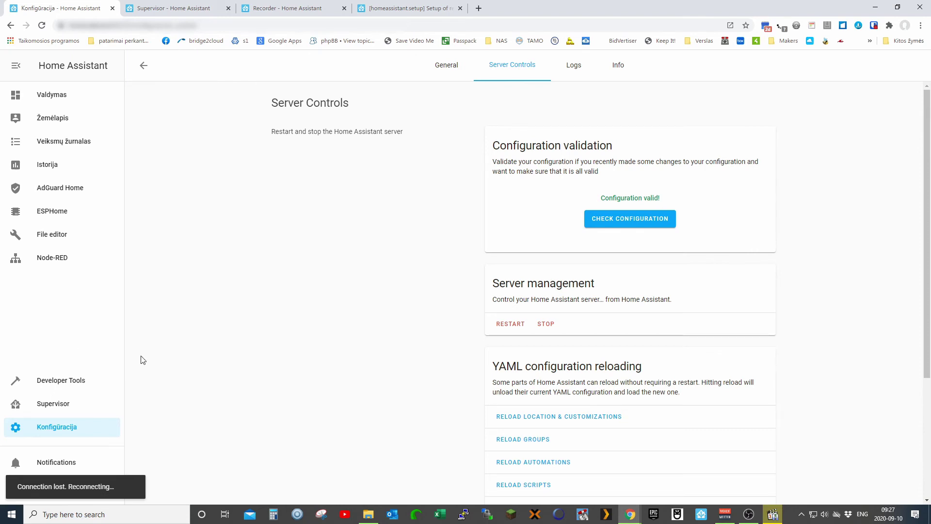
- Reload the browser page twice during the restart, then return to the MariaDB add-on tab
{"action": "left_click", "coordinate": [42, 26]}
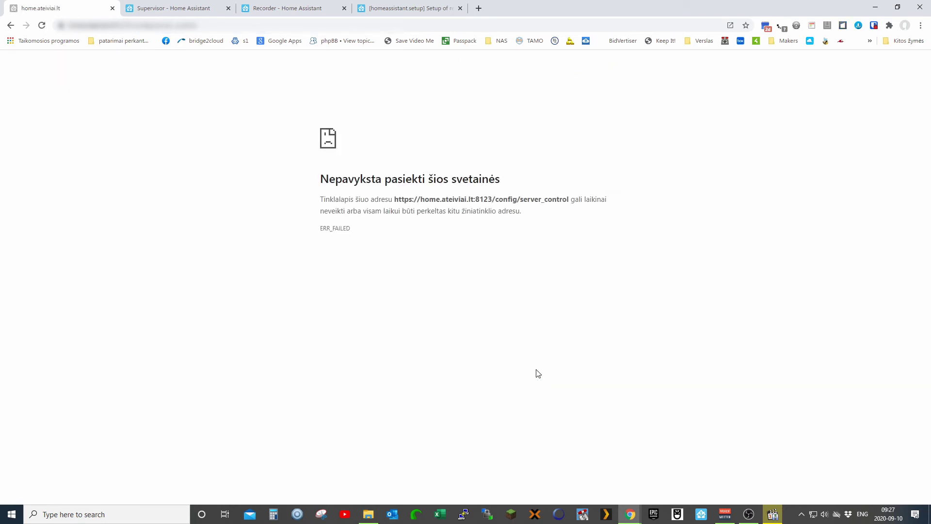
{"action": "left_click", "coordinate": [42, 25]}
{"action": "mouse_move", "coordinate": [631, 518]}
{"action": "left_click", "coordinate": [200, 13]}
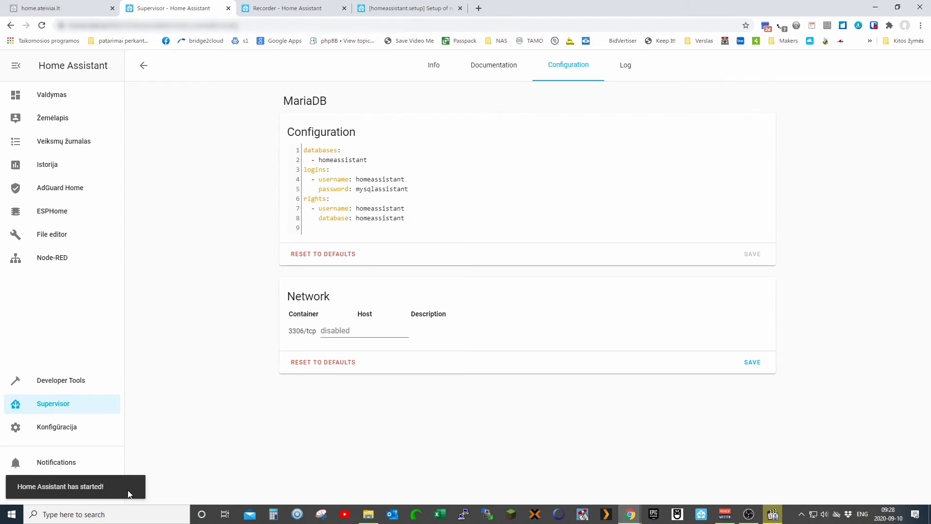
- Open the Home Assistant logs under Konfigūracija to check for new errors
{"action": "left_click", "coordinate": [53, 96]}
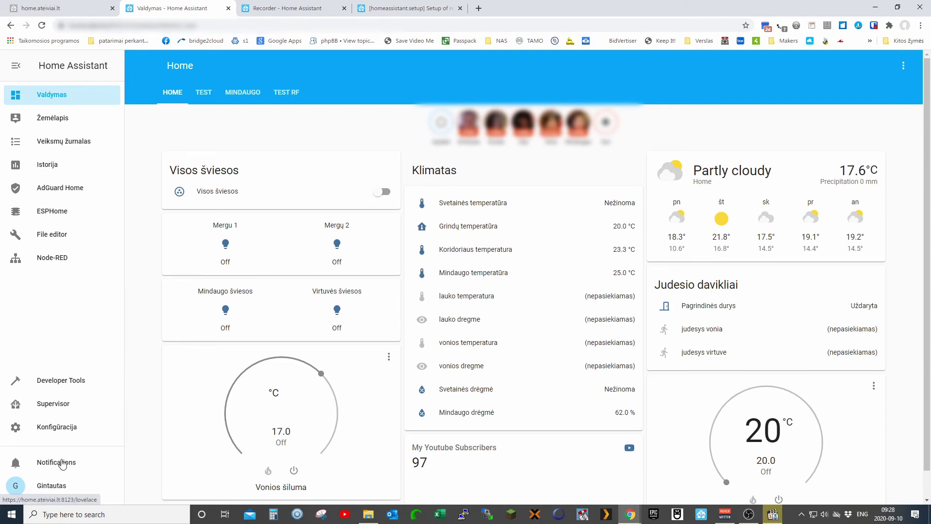
{"action": "left_click", "coordinate": [56, 430]}
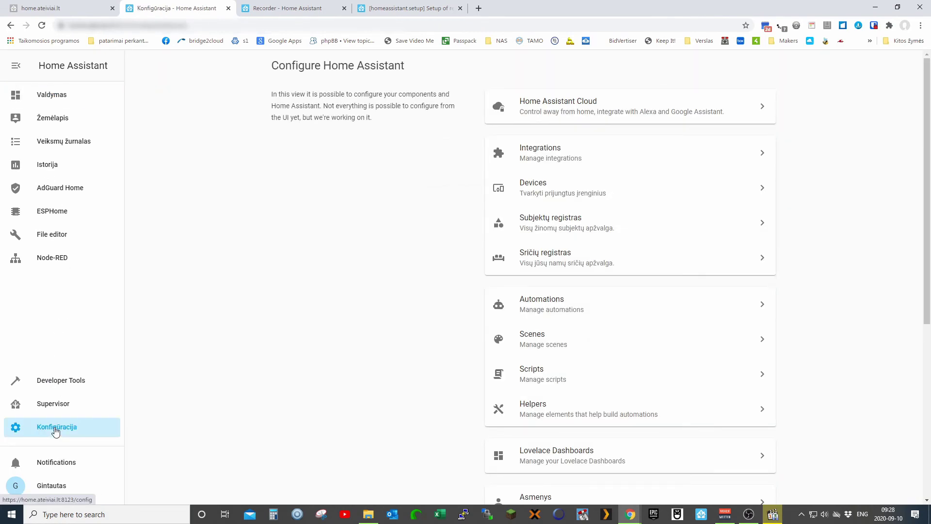
{"action": "scroll", "coordinate": [624, 445], "scroll_direction": "down", "scroll_amount": 6}
{"action": "left_click", "coordinate": [551, 397]}
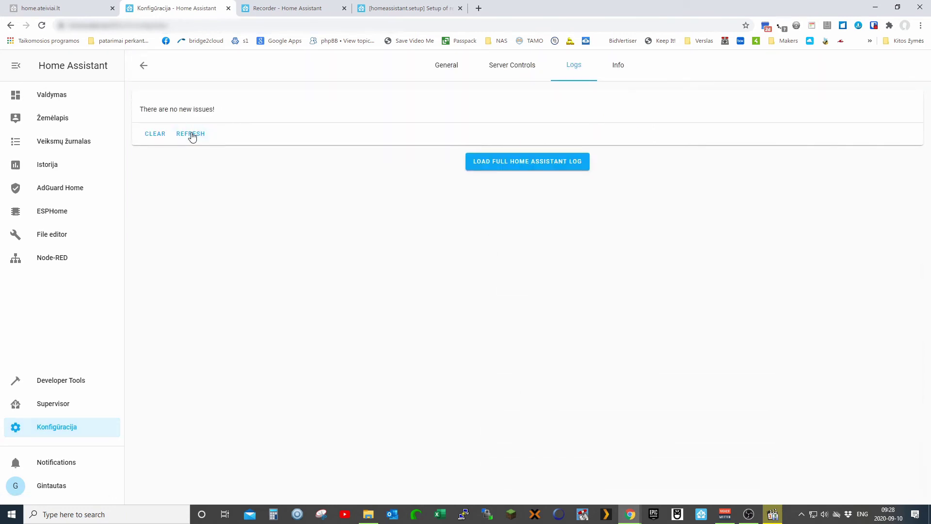
- Scroll through the Istorija page's entity timelines and charts recorded since the restart
{"action": "left_click", "coordinate": [53, 165]}
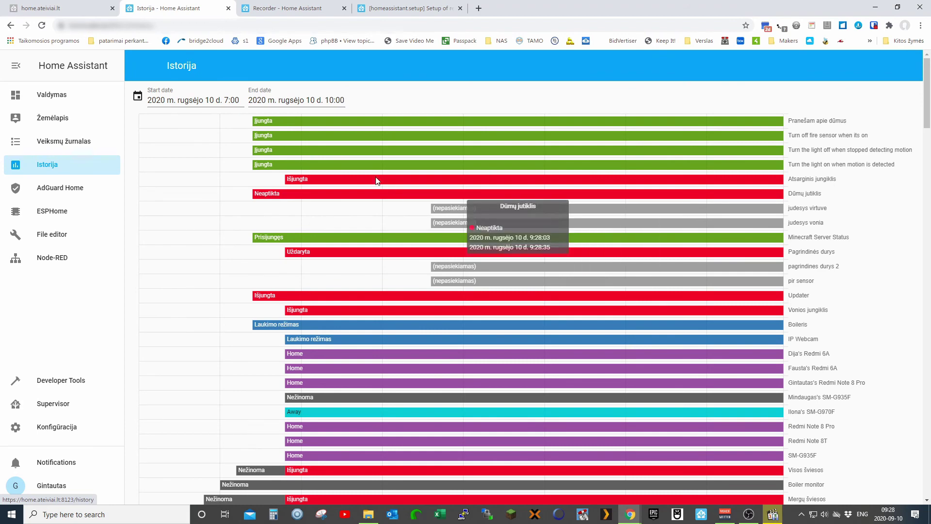
{"action": "scroll", "coordinate": [575, 264], "scroll_direction": "down", "scroll_amount": 20}
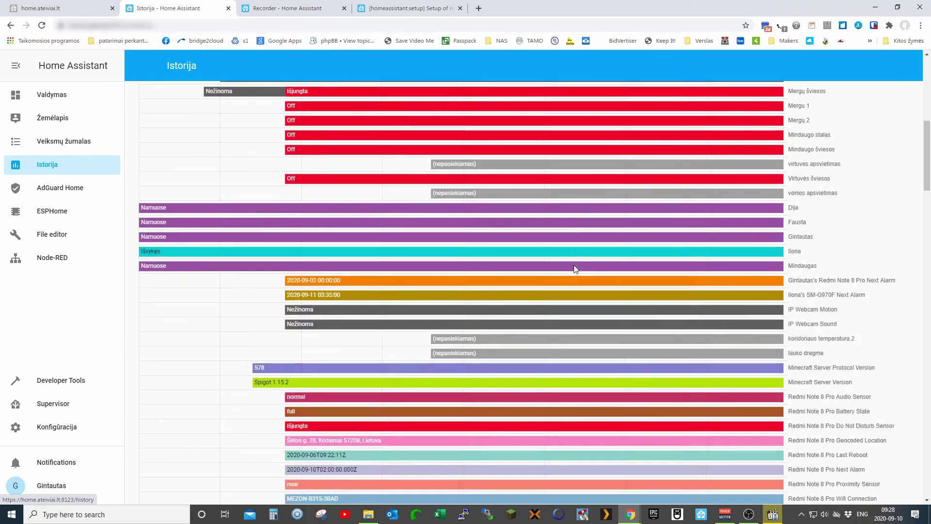
{"action": "scroll", "coordinate": [575, 269], "scroll_direction": "down", "scroll_amount": 15}
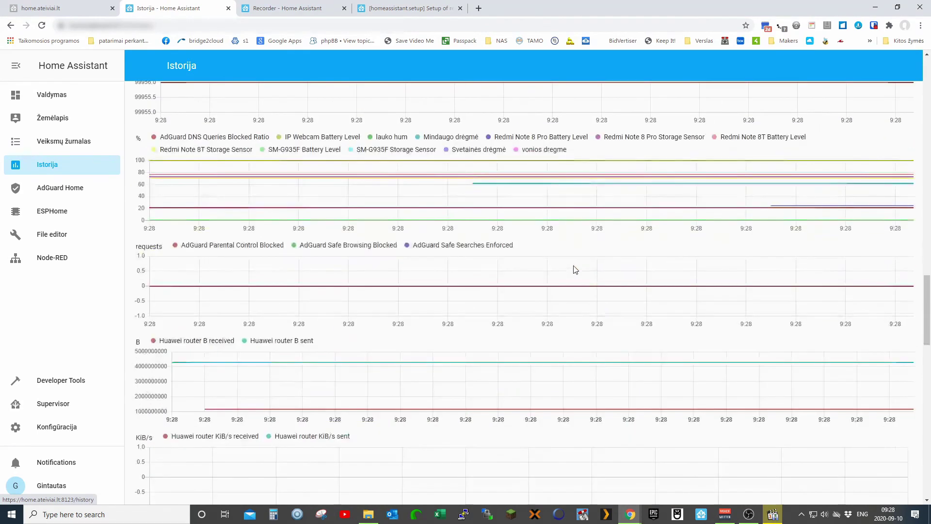
{"action": "scroll", "coordinate": [606, 264], "scroll_direction": "up", "scroll_amount": 20}
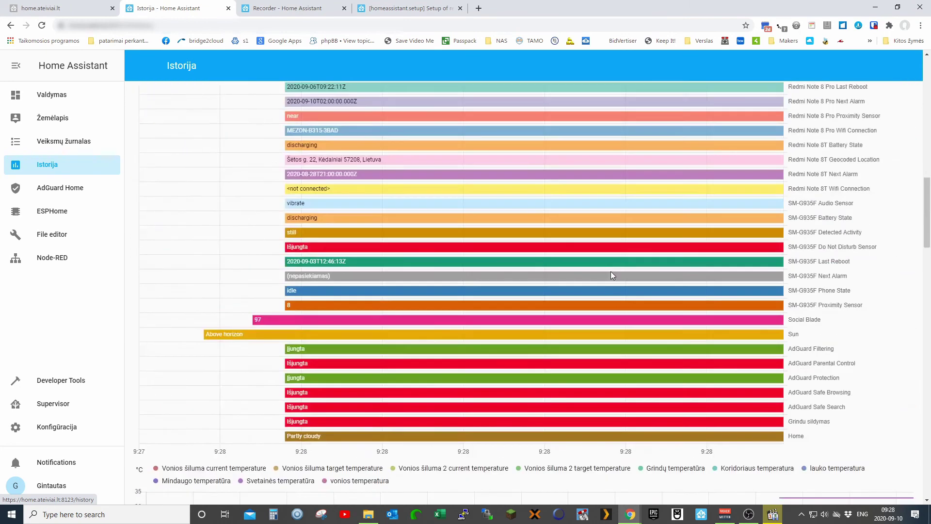
{"action": "scroll", "coordinate": [627, 266], "scroll_direction": "up", "scroll_amount": 5}
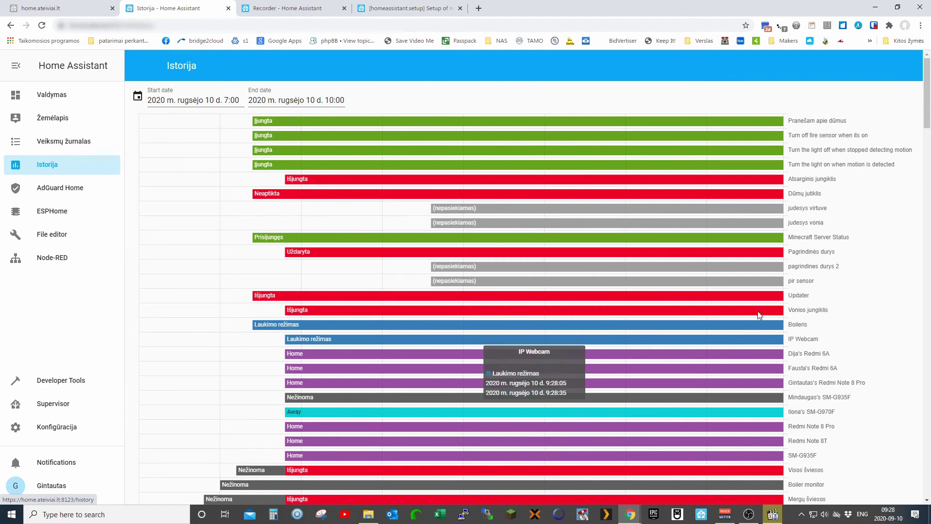
{"action": "mouse_move", "coordinate": [257, 124]}
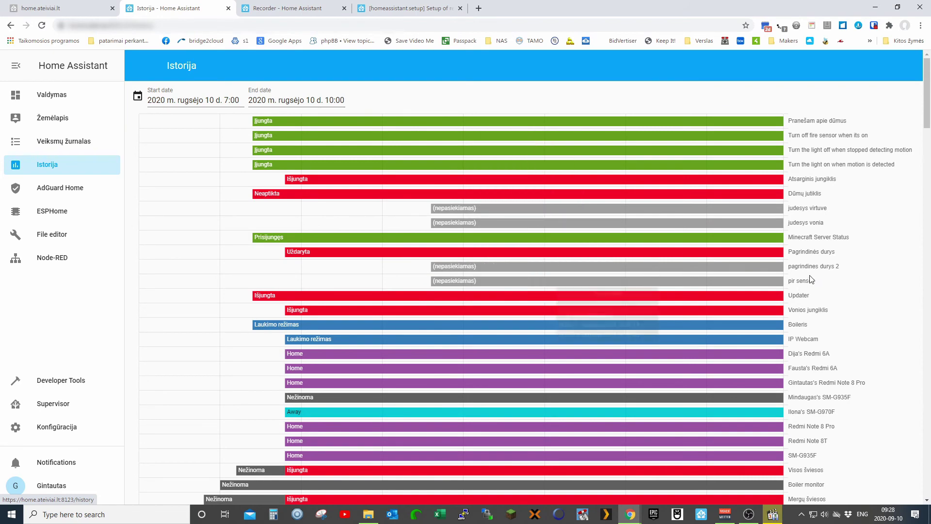
{"action": "scroll", "coordinate": [570, 235], "scroll_direction": "down", "scroll_amount": 15}
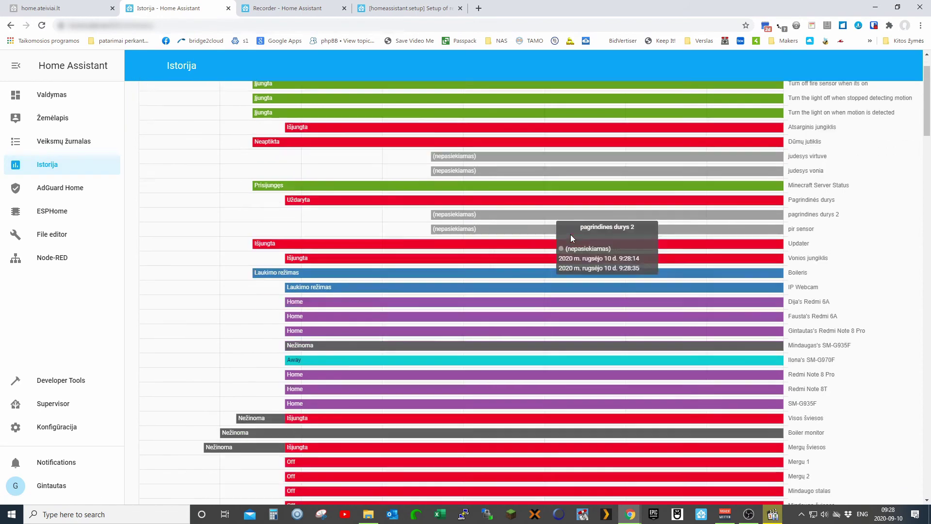
{"action": "scroll", "coordinate": [571, 238], "scroll_direction": "down", "scroll_amount": 9}
{"action": "scroll", "coordinate": [571, 237], "scroll_direction": "up", "scroll_amount": 17}
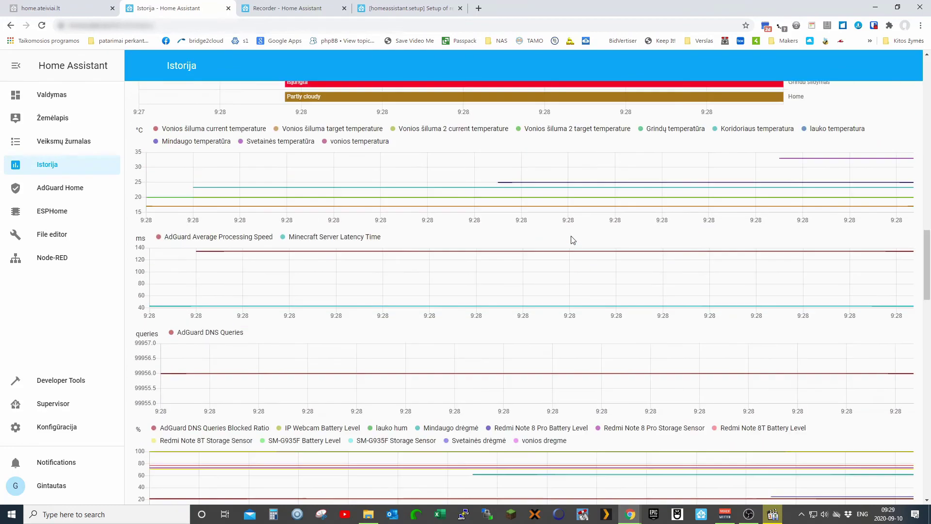
{"action": "scroll", "coordinate": [571, 235], "scroll_direction": "up", "scroll_amount": 8}
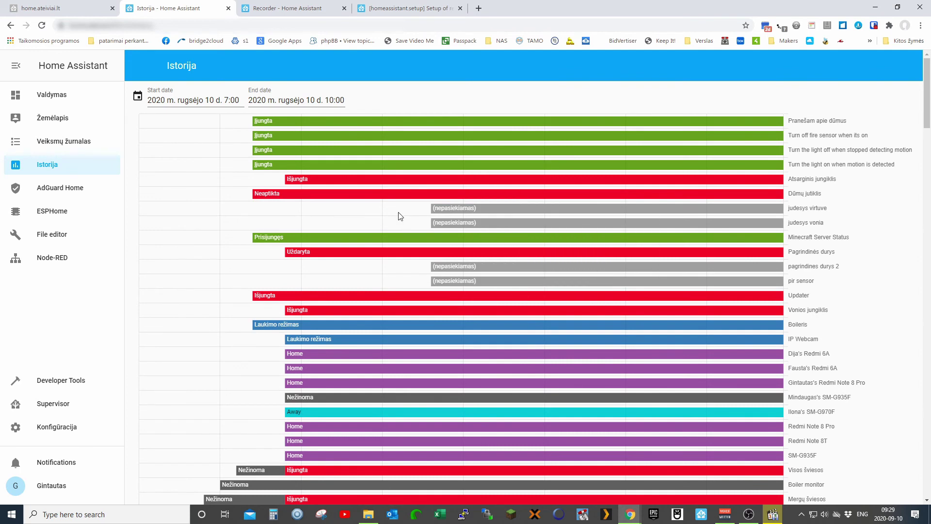
{"action": "left_click", "coordinate": [429, 12]}
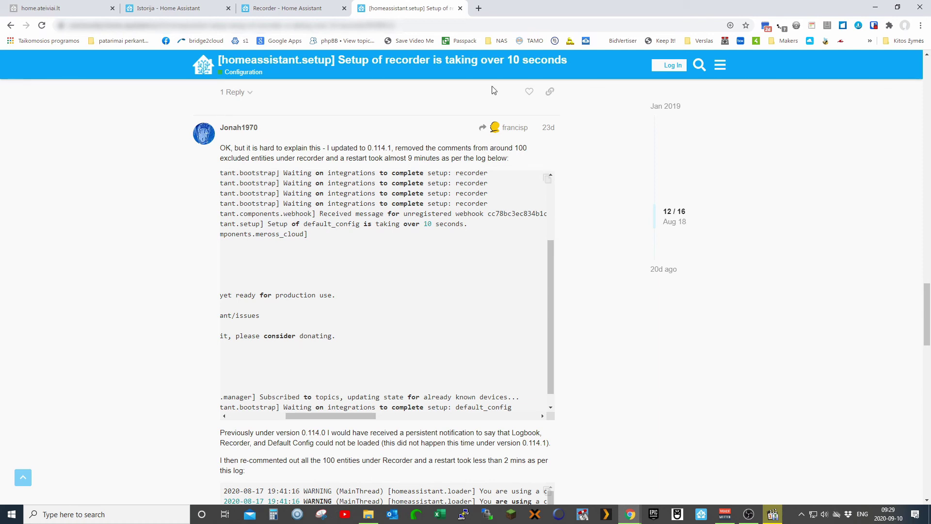
{"action": "left_click", "coordinate": [329, 13]}
{"action": "left_click", "coordinate": [393, 12]}
{"action": "left_click", "coordinate": [284, 11]}
{"action": "left_click", "coordinate": [177, 10]}
{"action": "scroll", "coordinate": [203, 170], "scroll_direction": "down", "scroll_amount": 20}
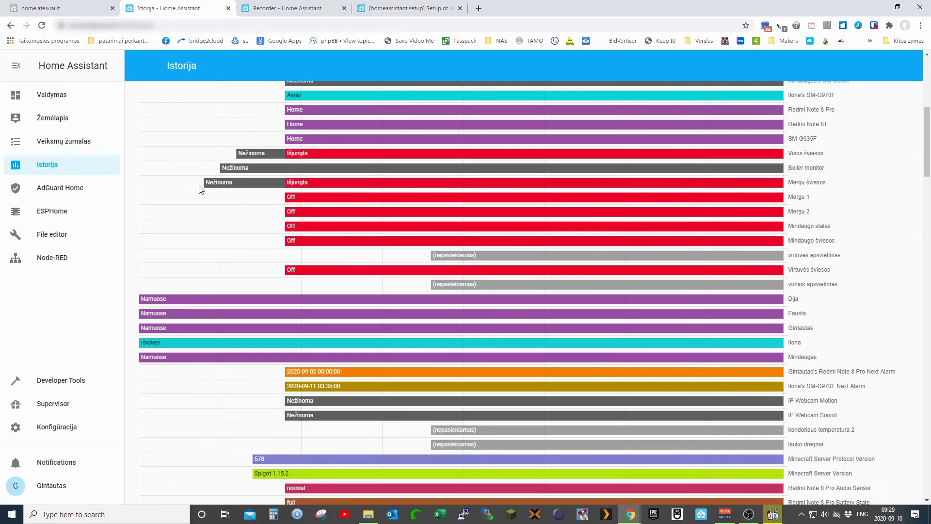
{"action": "scroll", "coordinate": [202, 192], "scroll_direction": "down", "scroll_amount": 20}
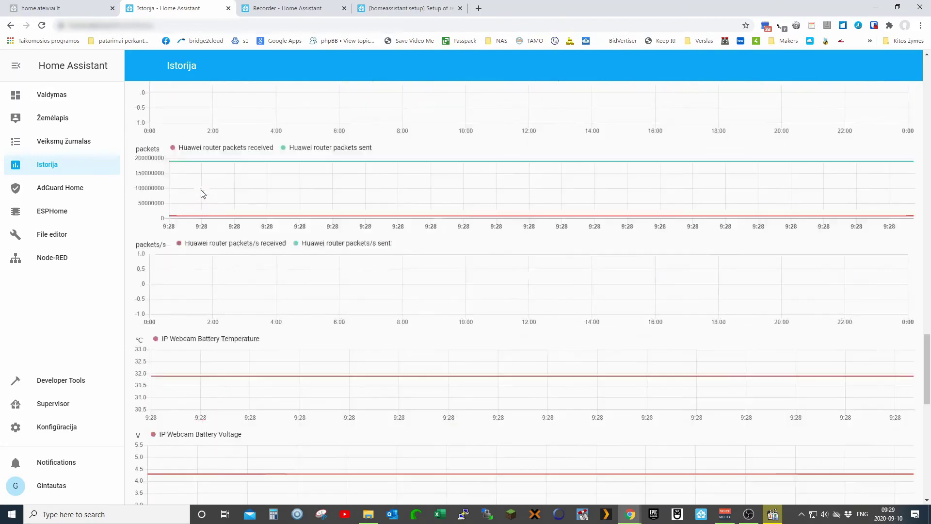
{"action": "scroll", "coordinate": [327, 214], "scroll_direction": "up", "scroll_amount": 1}
{"action": "scroll", "coordinate": [327, 214], "scroll_direction": "up", "scroll_amount": 20}
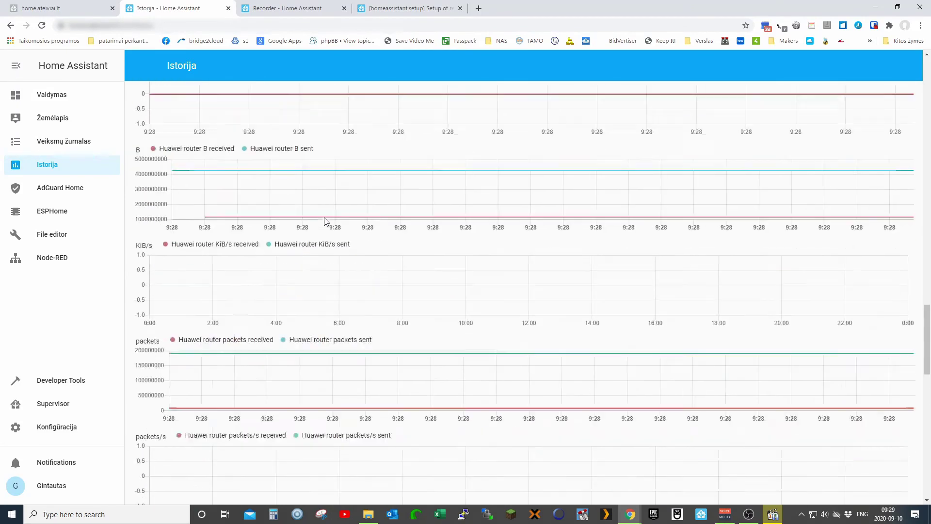
{"action": "scroll", "coordinate": [324, 217], "scroll_direction": "up", "scroll_amount": 5}
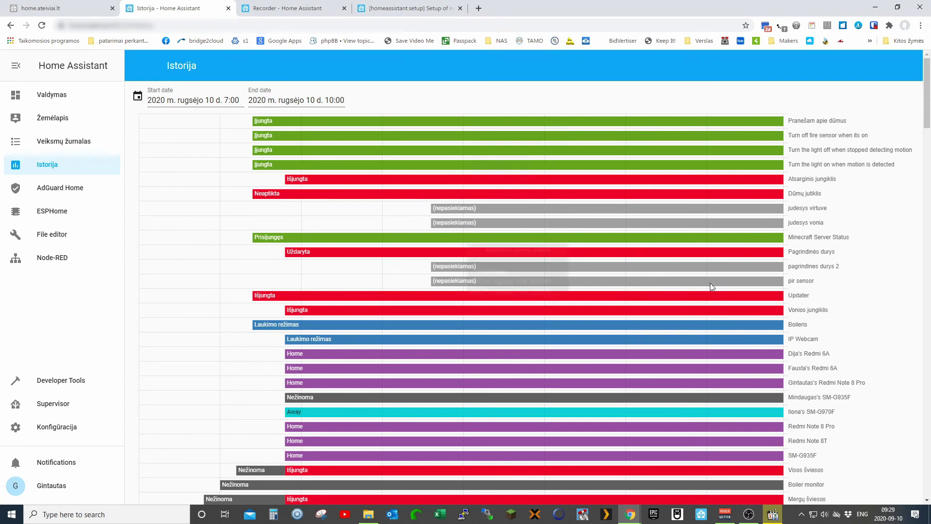
{"action": "scroll", "coordinate": [573, 306], "scroll_direction": "down", "scroll_amount": 6}
{"action": "scroll", "coordinate": [570, 306], "scroll_direction": "down", "scroll_amount": 20}
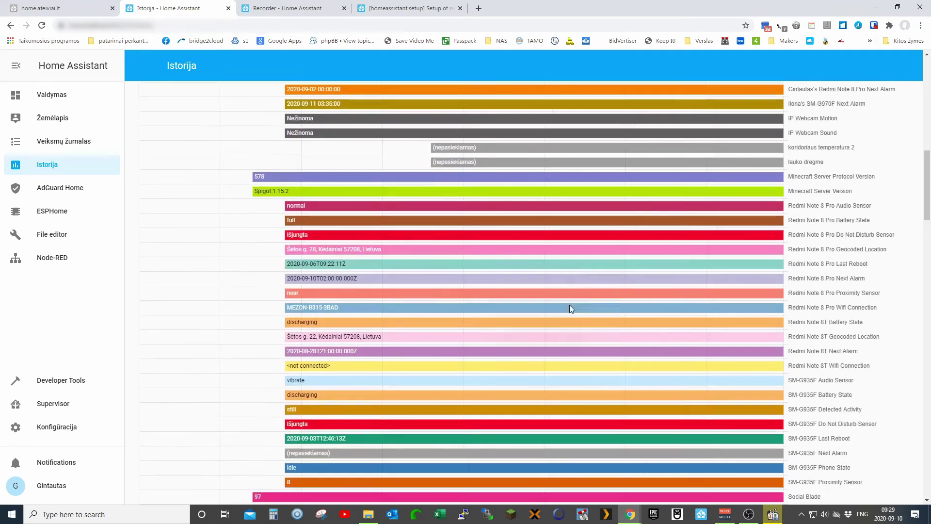
{"action": "scroll", "coordinate": [568, 309], "scroll_direction": "down", "scroll_amount": 15}
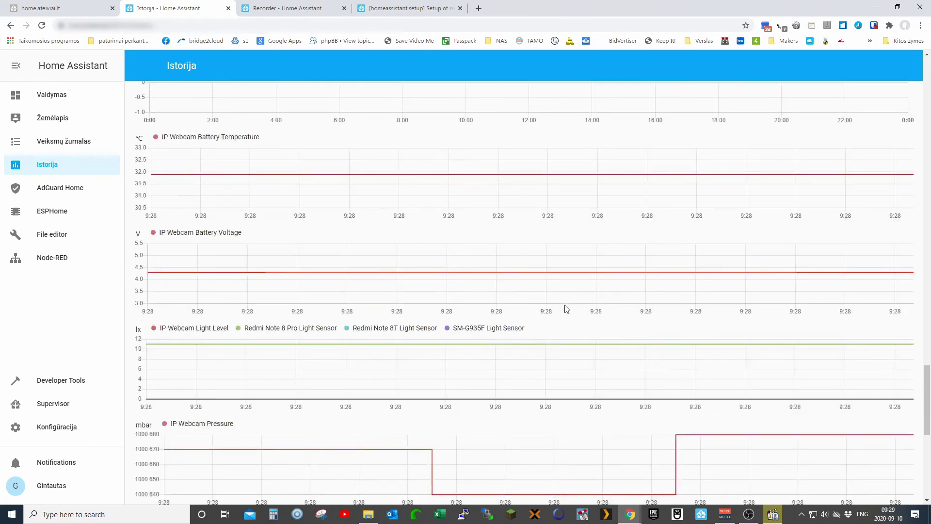
{"action": "scroll", "coordinate": [519, 324], "scroll_direction": "up", "scroll_amount": 20}
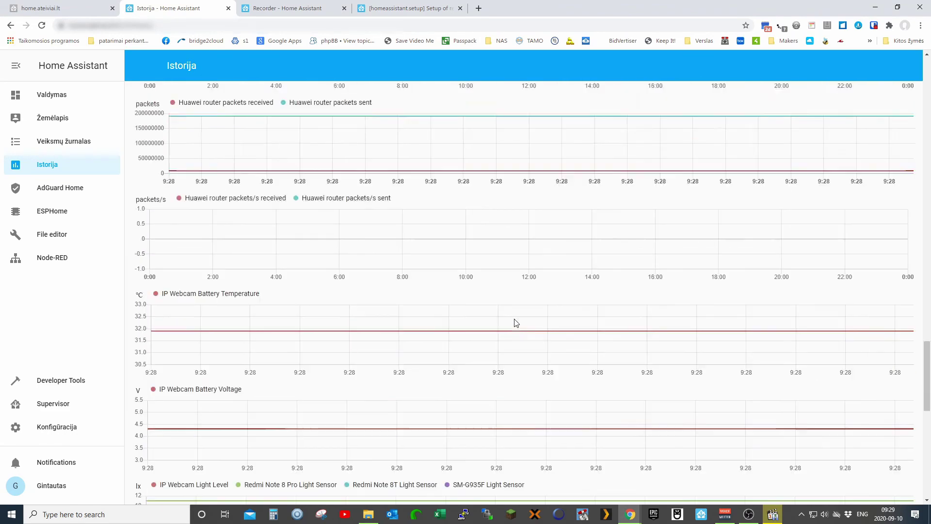
{"action": "scroll", "coordinate": [534, 251], "scroll_direction": "up", "scroll_amount": 6}
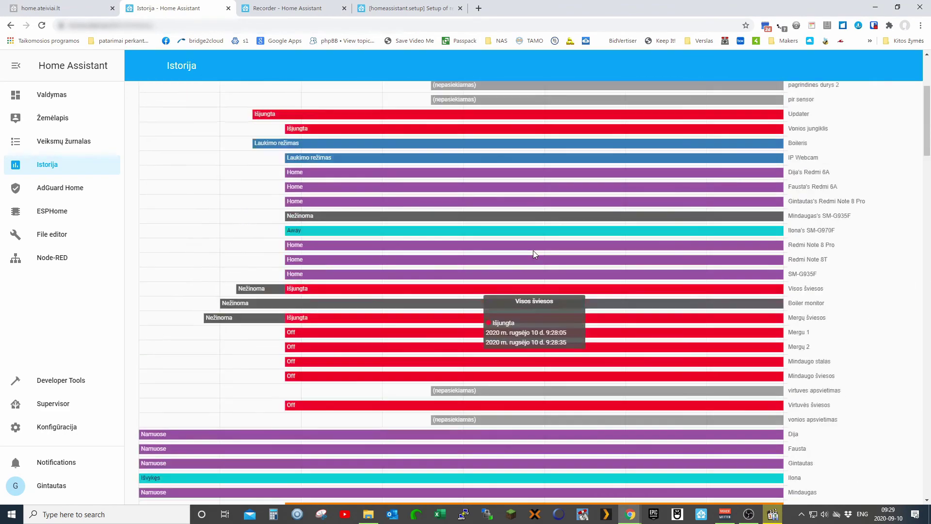
{"action": "scroll", "coordinate": [560, 264], "scroll_direction": "down", "scroll_amount": 1}
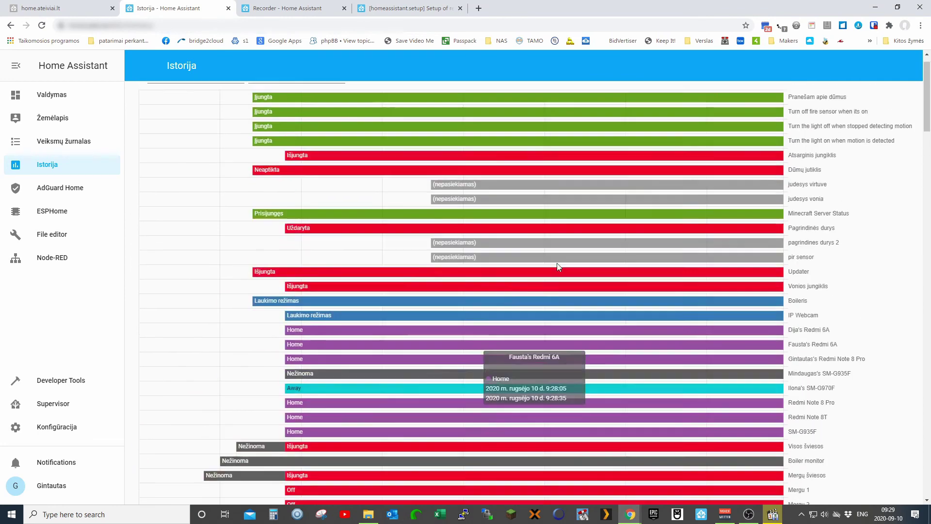
{"action": "scroll", "coordinate": [557, 291], "scroll_direction": "up", "scroll_amount": 1}
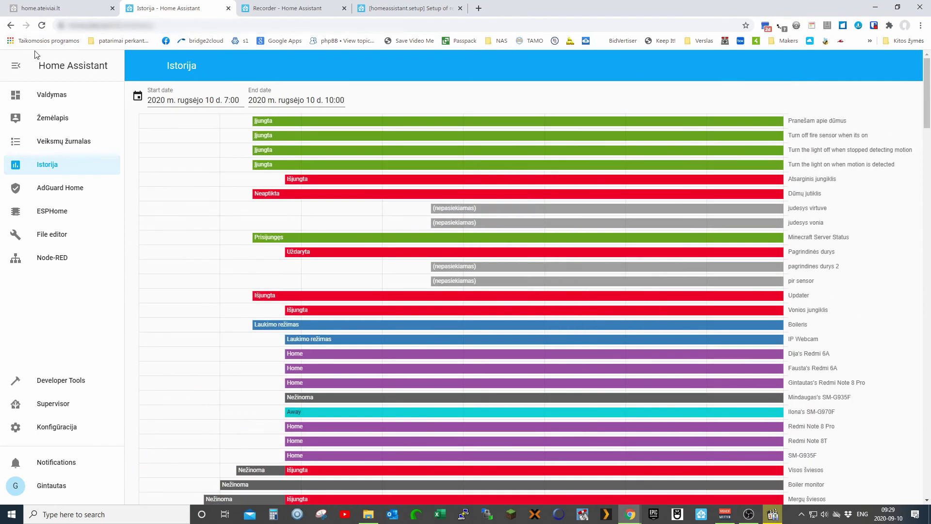
- Set the History start date to August 1, 2020 and review the reloaded timelines
{"action": "left_click", "coordinate": [212, 103]}
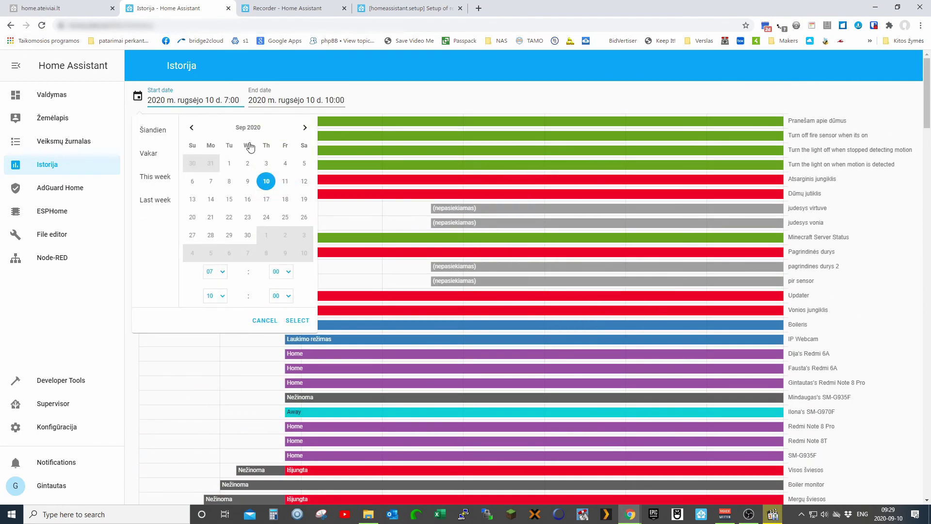
{"action": "left_click", "coordinate": [192, 129]}
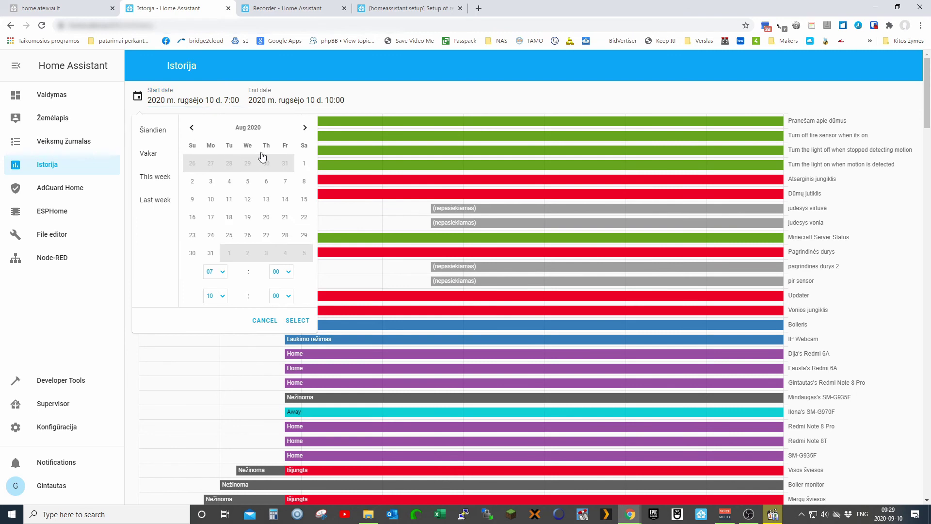
{"action": "left_click", "coordinate": [303, 162]}
{"action": "left_click", "coordinate": [304, 253]}
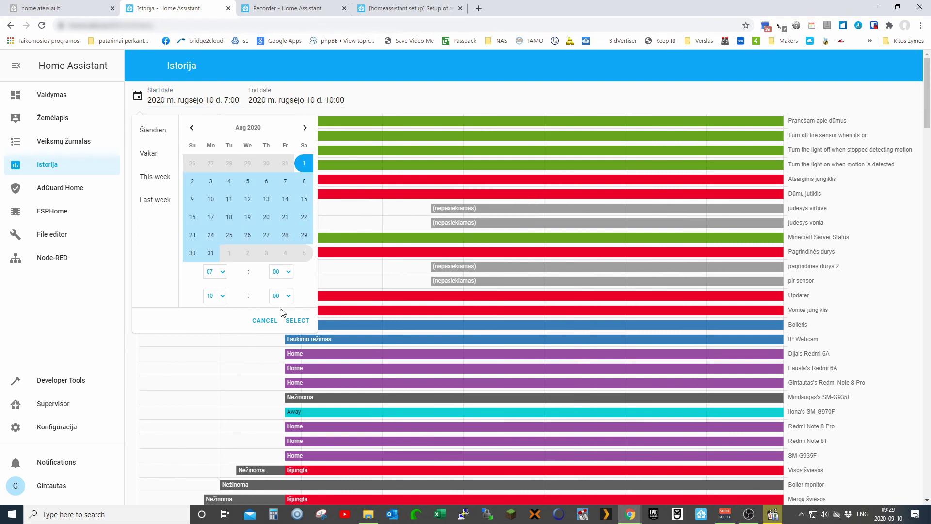
{"action": "left_click", "coordinate": [296, 320]}
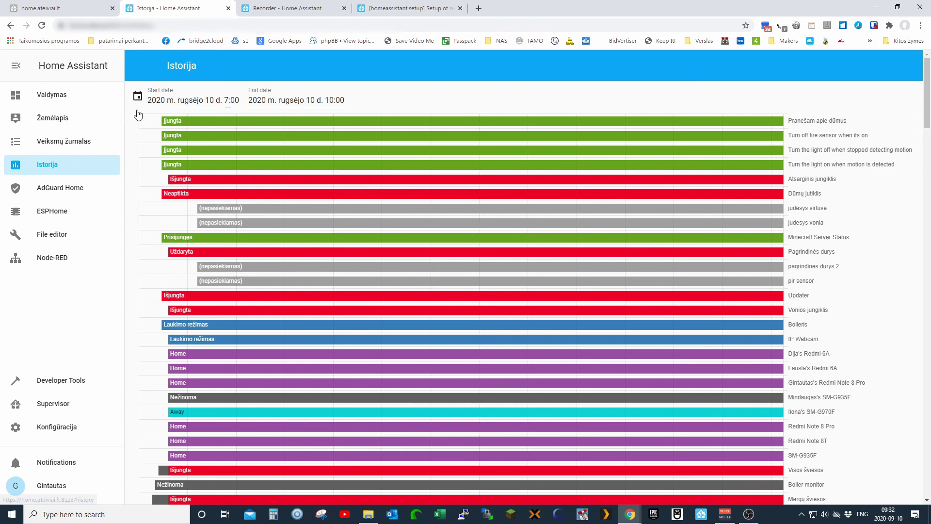
{"action": "scroll", "coordinate": [145, 253], "scroll_direction": "down", "scroll_amount": 15}
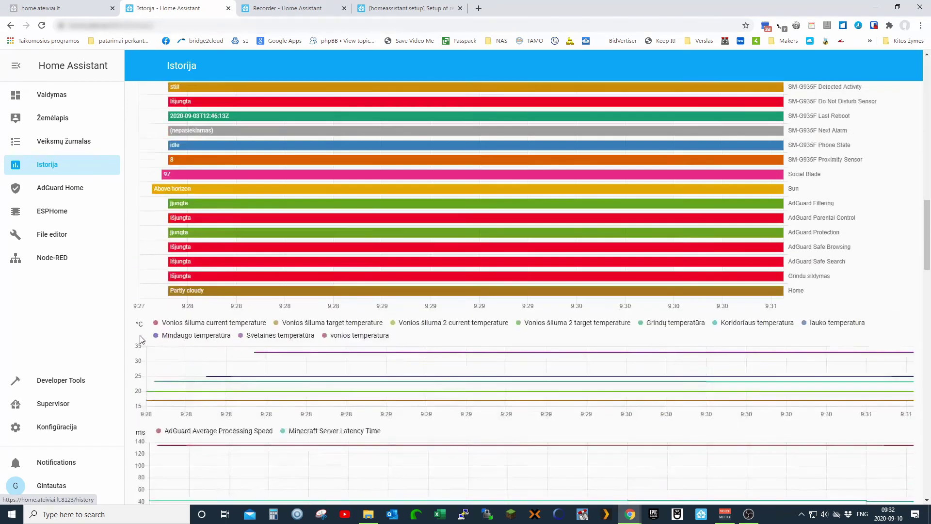
{"action": "scroll", "coordinate": [141, 339], "scroll_direction": "down", "scroll_amount": 10}
{"action": "scroll", "coordinate": [138, 336], "scroll_direction": "up", "scroll_amount": 20}
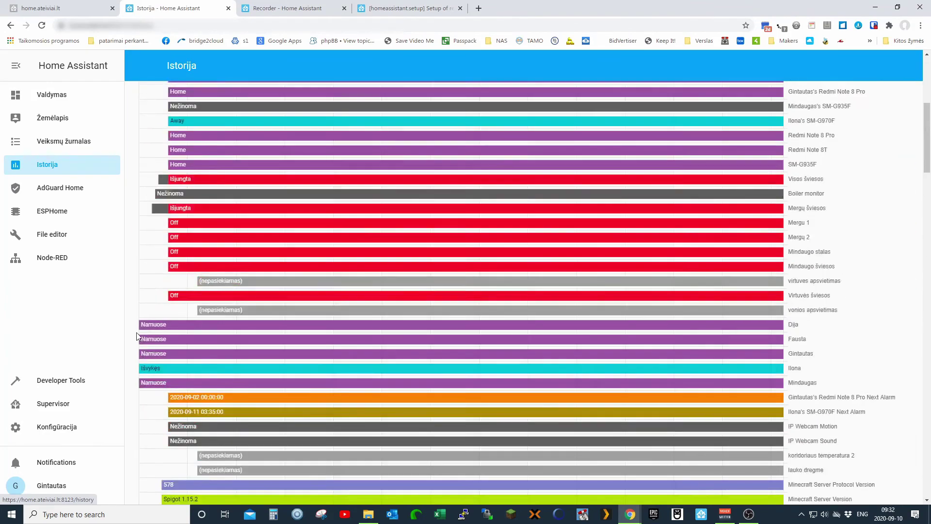
{"action": "scroll", "coordinate": [136, 334], "scroll_direction": "up", "scroll_amount": 6}
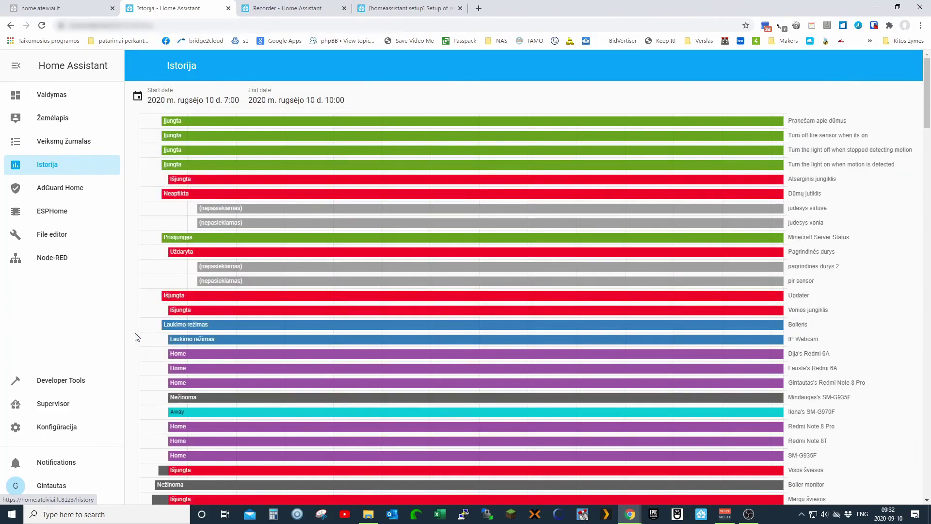
- Navigate to Konfigūracija > Server Controls
{"action": "left_click", "coordinate": [56, 428]}
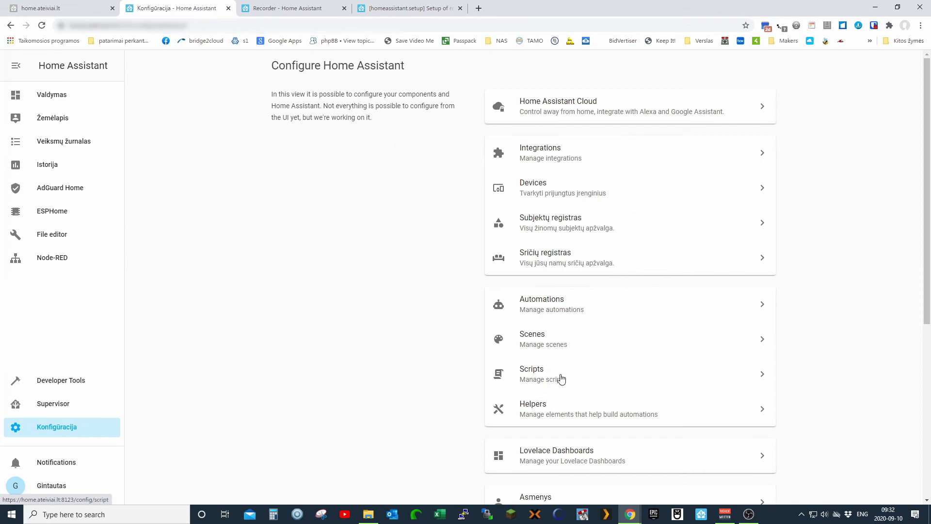
{"action": "scroll", "coordinate": [586, 350], "scroll_direction": "down", "scroll_amount": 6}
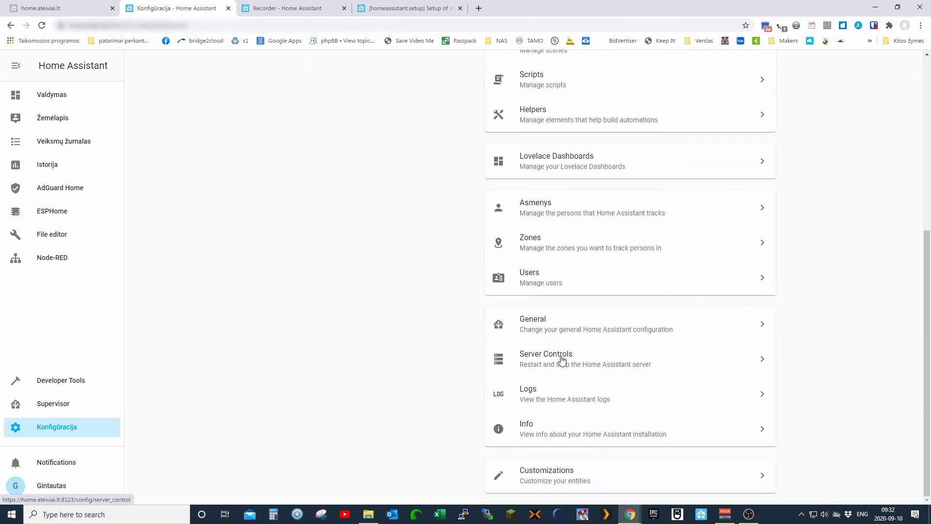
{"action": "left_click", "coordinate": [544, 362]}
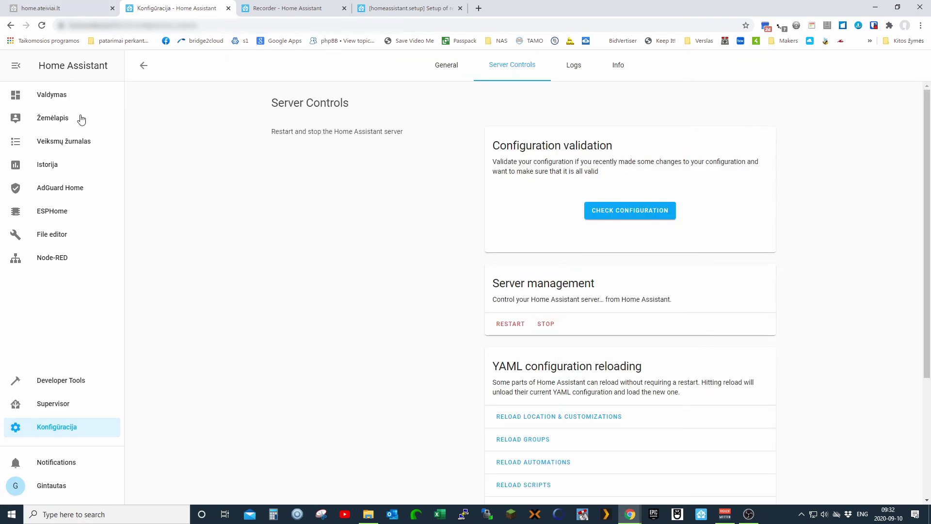
{"action": "scroll", "coordinate": [631, 275], "scroll_direction": "down", "scroll_amount": 3}
{"action": "scroll", "coordinate": [602, 274], "scroll_direction": "up", "scroll_amount": 3}
- Restart Home Assistant and confirm the restart with OK
{"action": "left_click", "coordinate": [513, 325]}
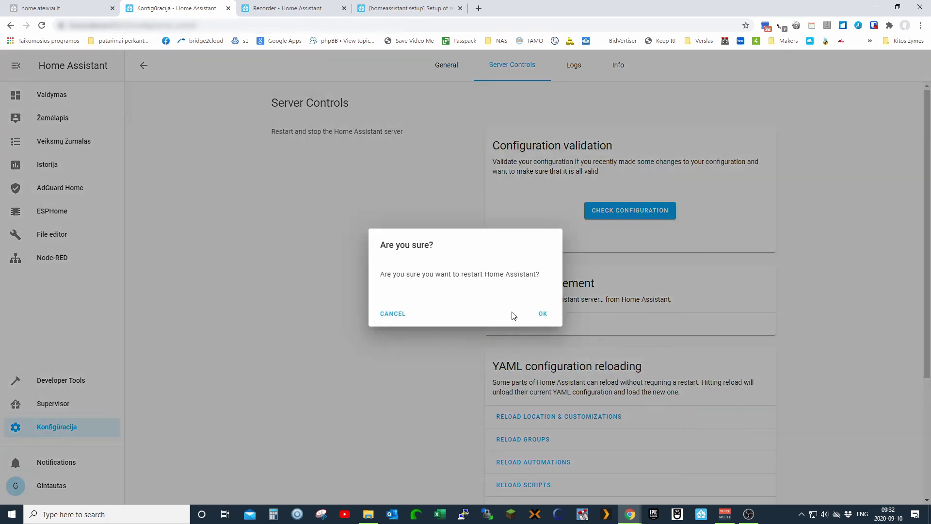
{"action": "left_click", "coordinate": [542, 315]}
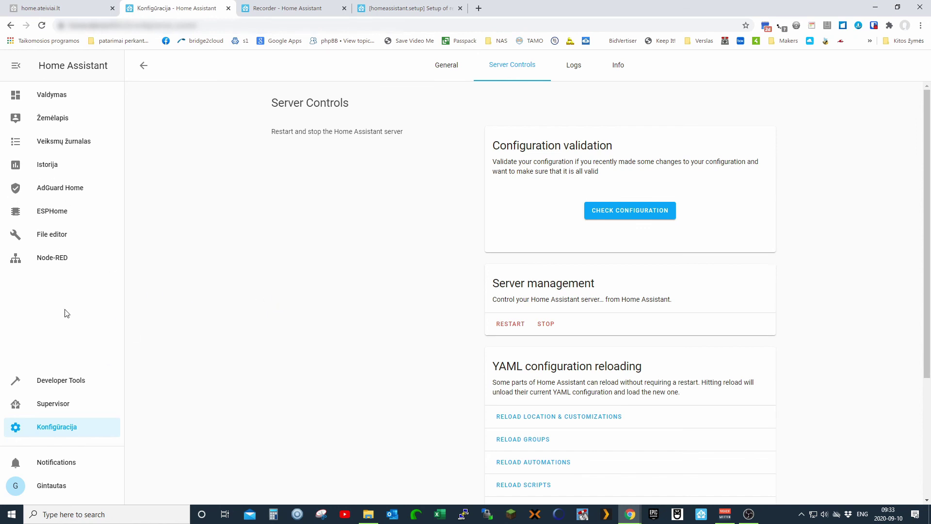
- After the restart, check the Configuration, Supervisor, Node-RED, home and ESPHome panels, ending on Developer Tools States
{"action": "left_click", "coordinate": [56, 429]}
{"action": "left_click", "coordinate": [57, 406]}
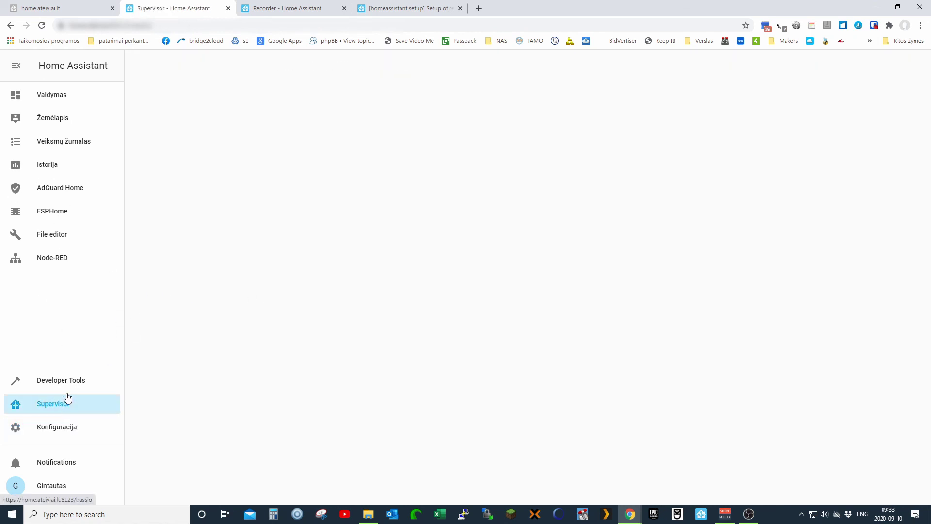
{"action": "left_click", "coordinate": [67, 383]}
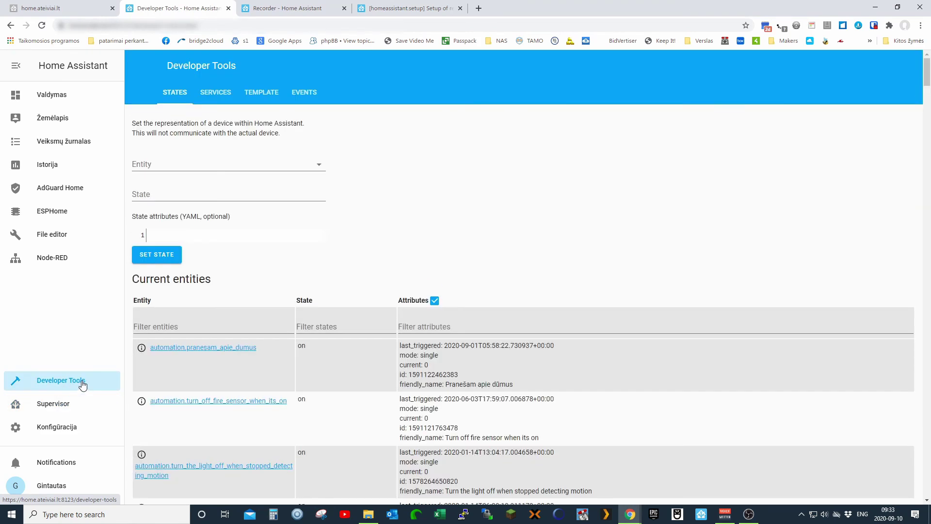
{"action": "left_click", "coordinate": [57, 259]}
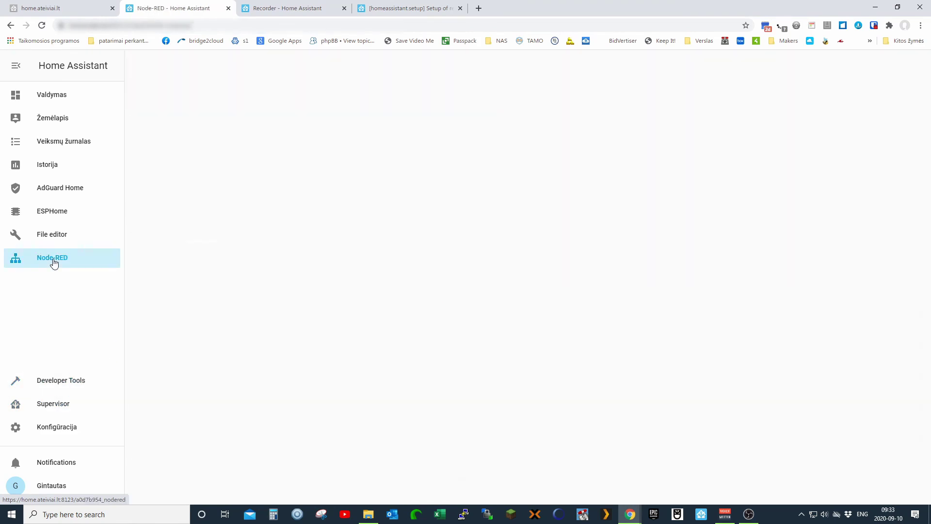
{"action": "left_click", "coordinate": [56, 96]}
{"action": "left_click", "coordinate": [51, 212]}
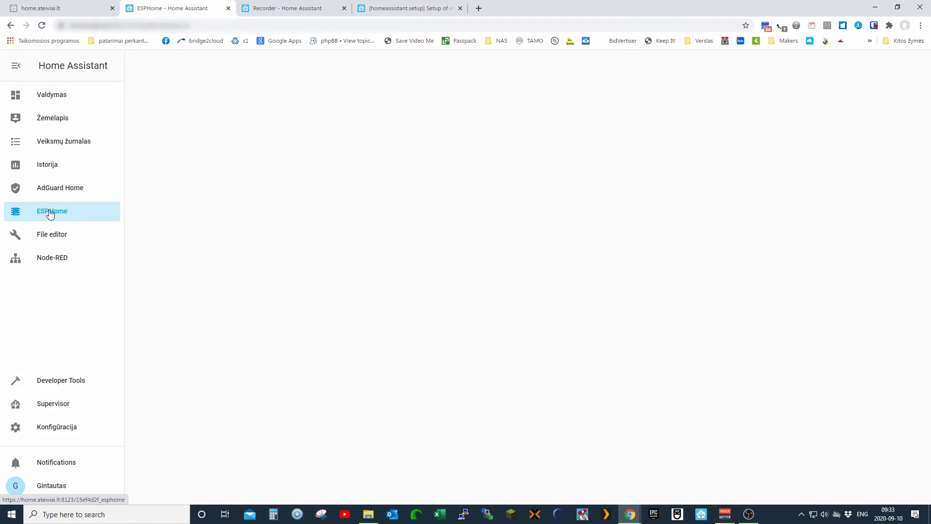
{"action": "left_click", "coordinate": [70, 383]}
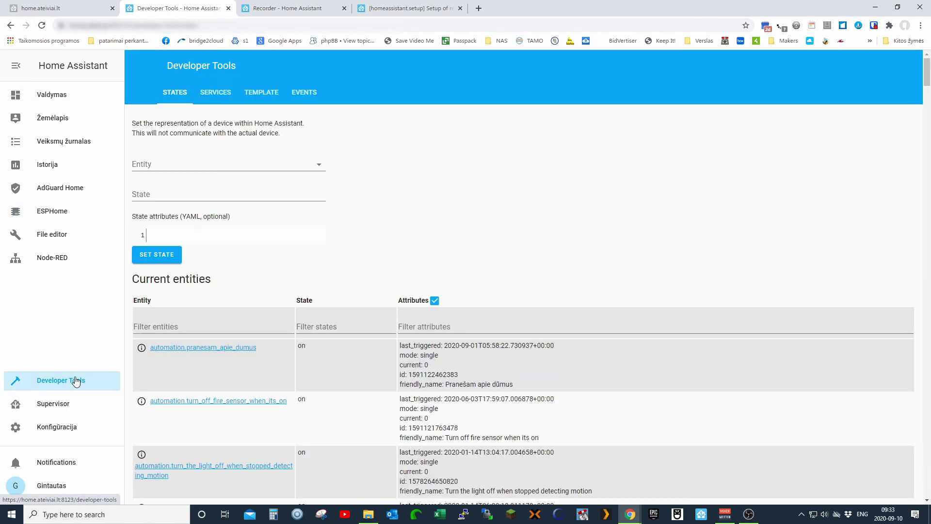